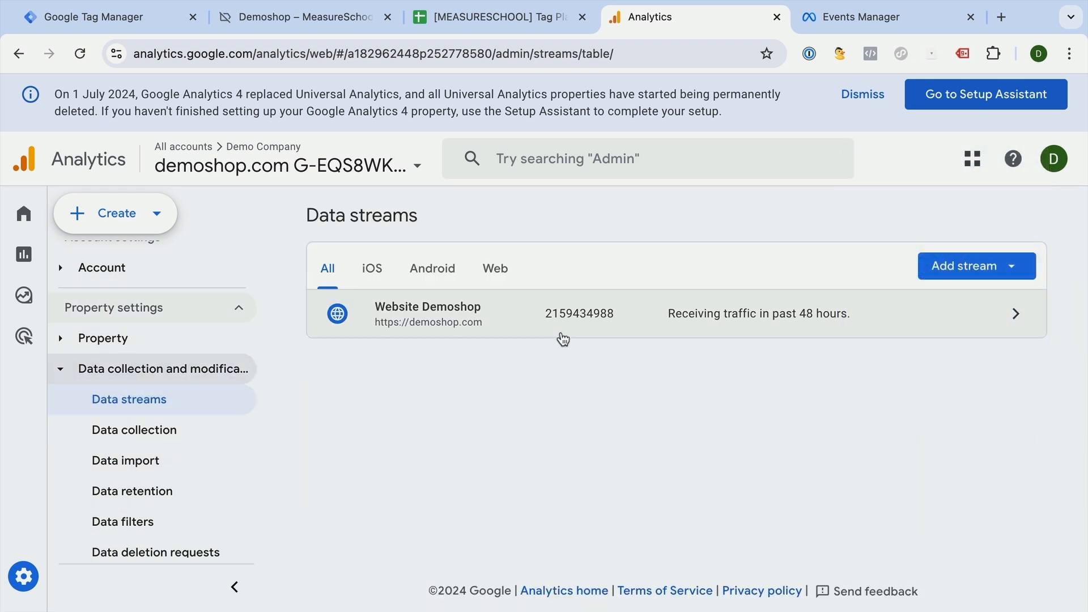
# - Open the manual Google tag installation instructions for the Website Demoshop stream and copy the measurement ID from the config line
pyautogui.click(814, 308)
pyautogui.scroll(-8, 592, 314)
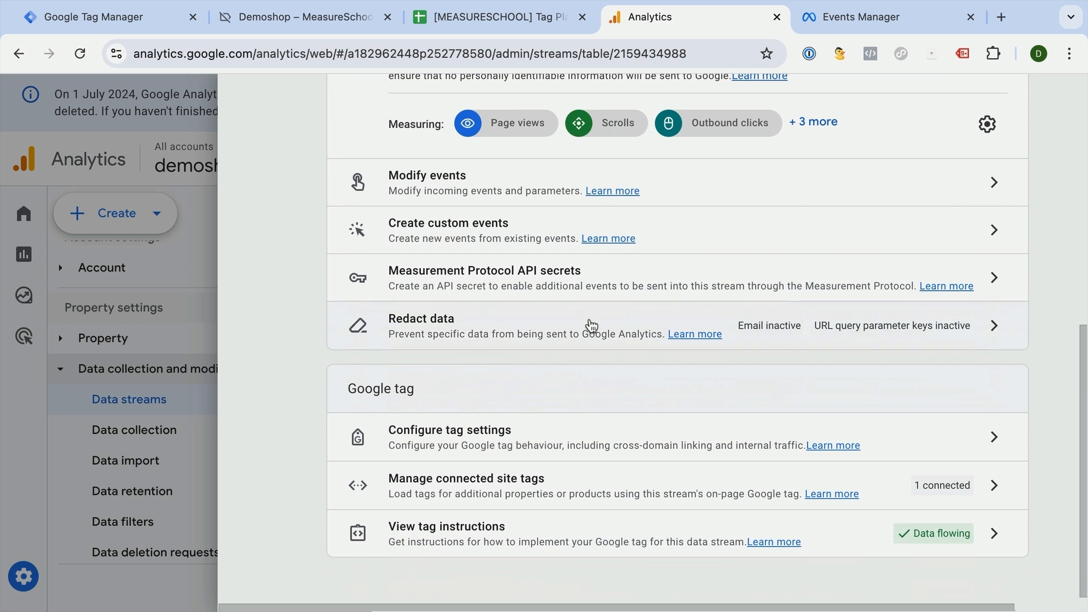
pyautogui.click(452, 533)
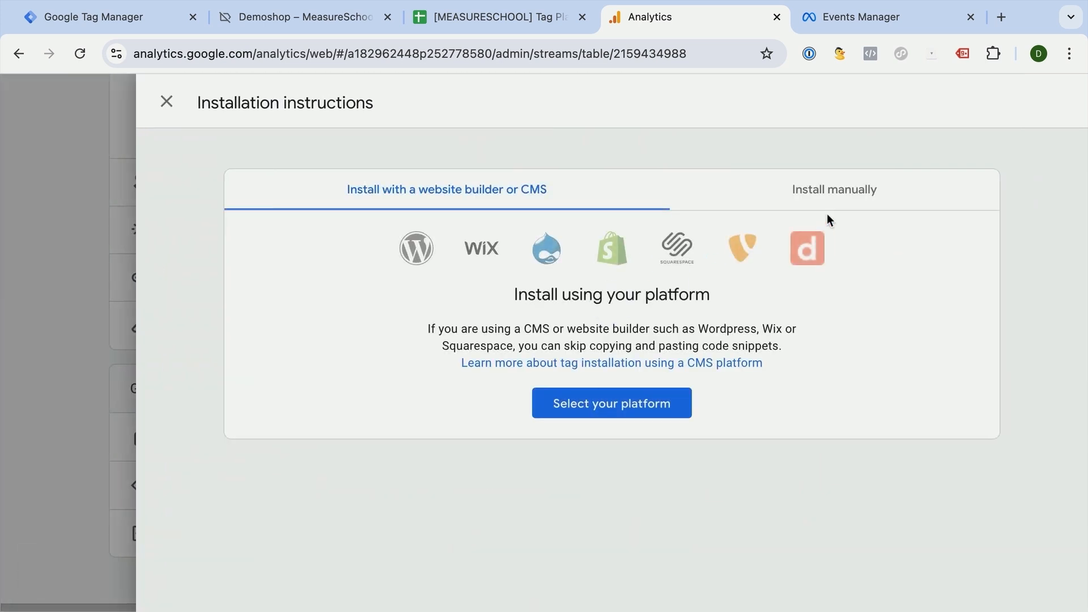
pyautogui.click(830, 196)
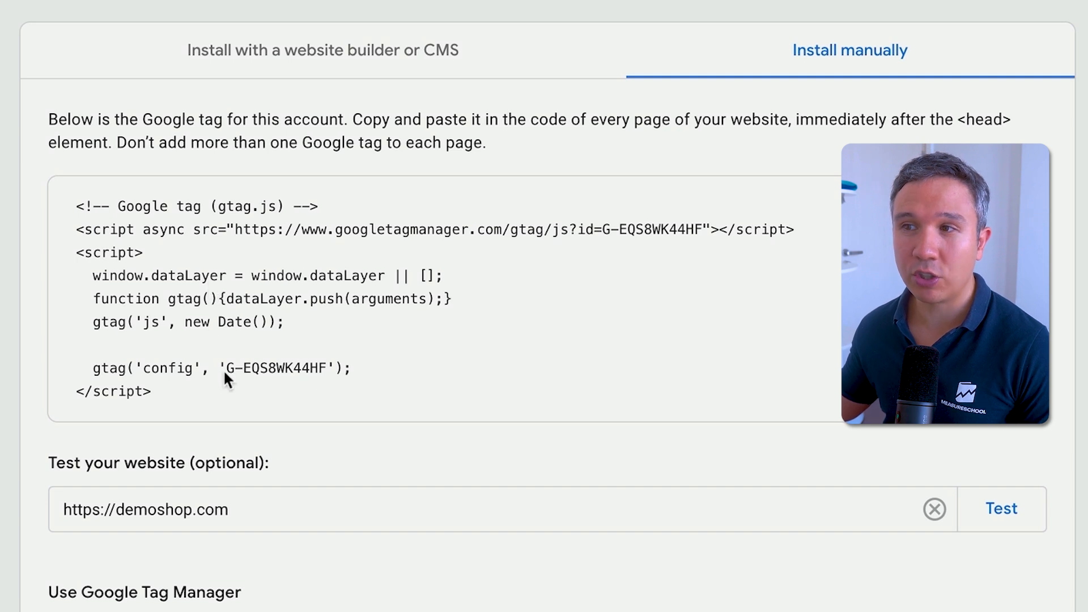
pyautogui.moveTo(225, 372); pyautogui.dragTo(323, 369)
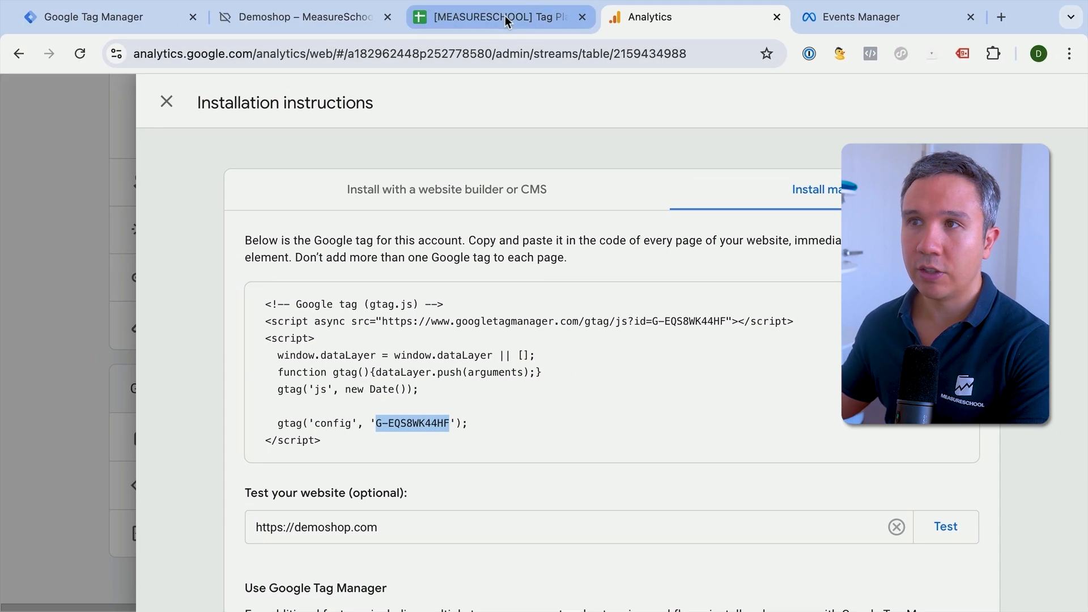
# - Switch to the Tag Plan spreadsheet and examine the Demo sheet's example rows, from date and type through configuration notes and responsibility
pyautogui.click(504, 15)
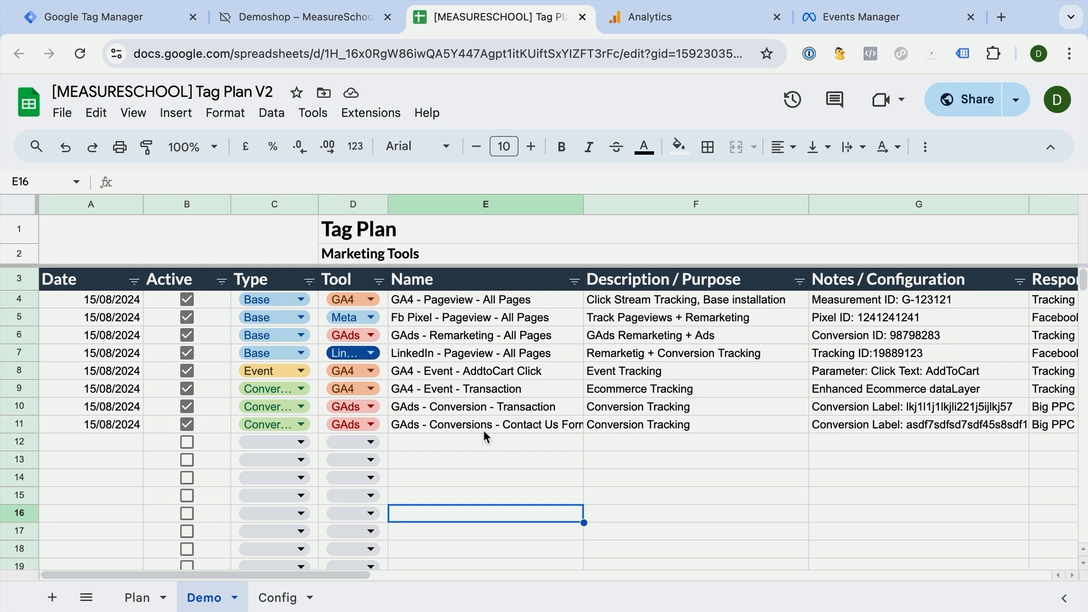
pyautogui.hscroll(10, 451, 405)
pyautogui.hscroll(-10, 451, 401)
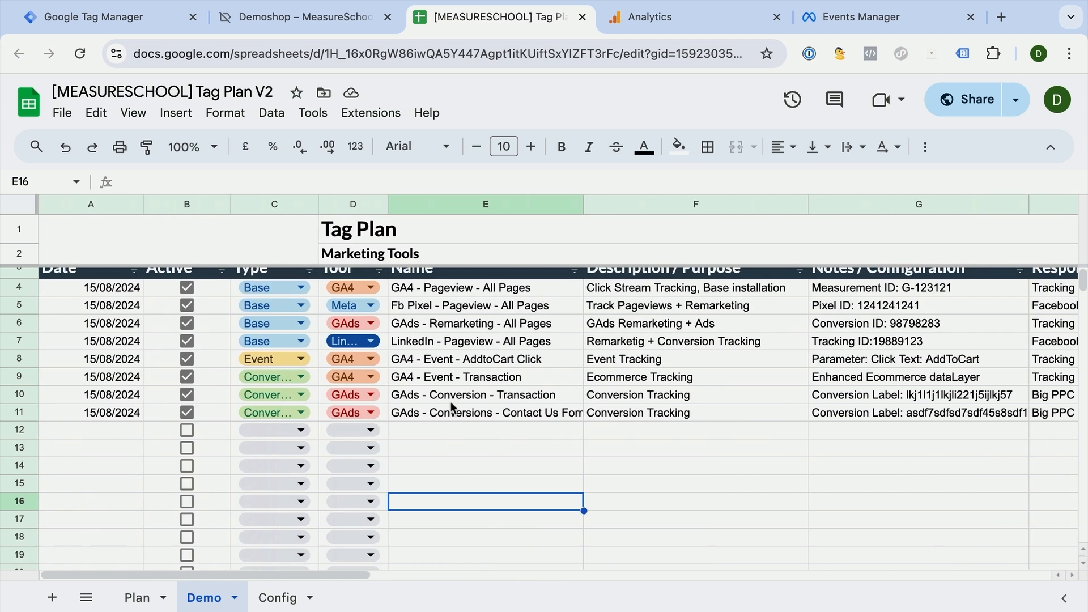
pyautogui.click(94, 304)
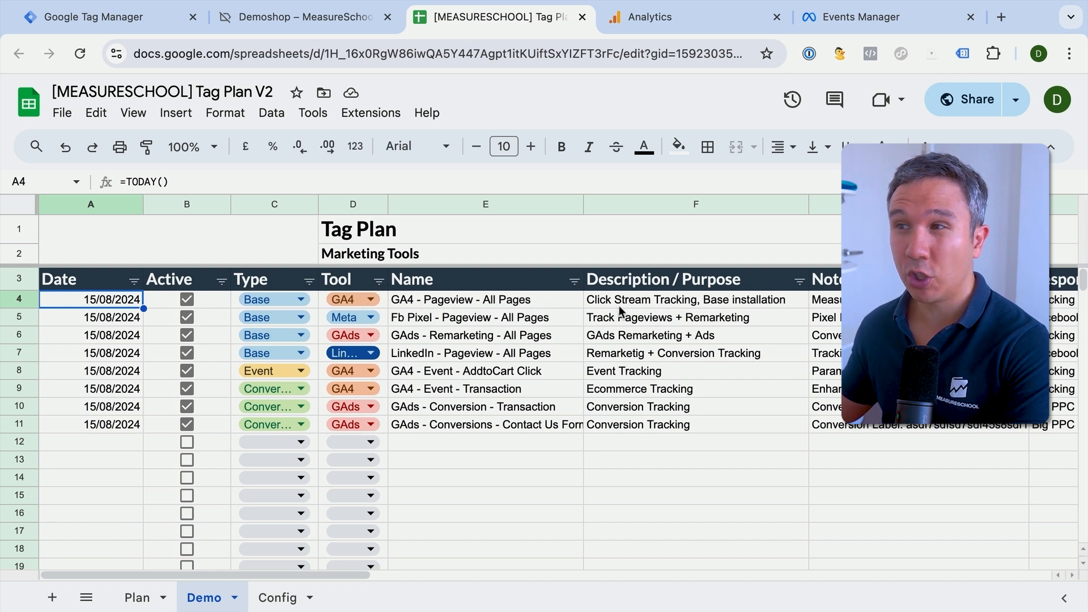
pyautogui.hscroll(5, 619, 304)
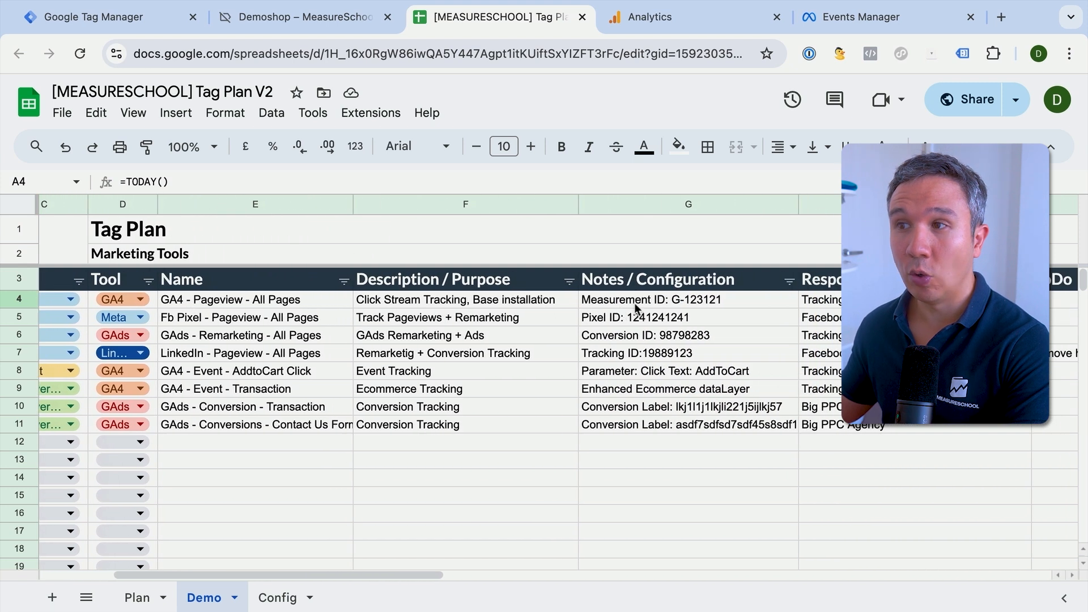
pyautogui.hscroll(2, 700, 304)
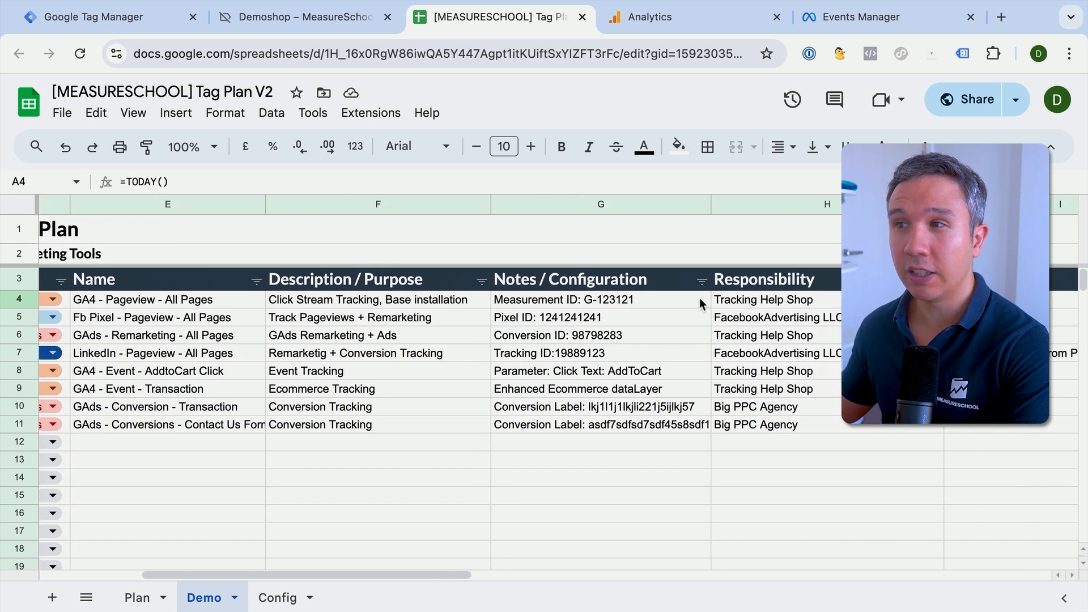
pyautogui.hscroll(1, 699, 298)
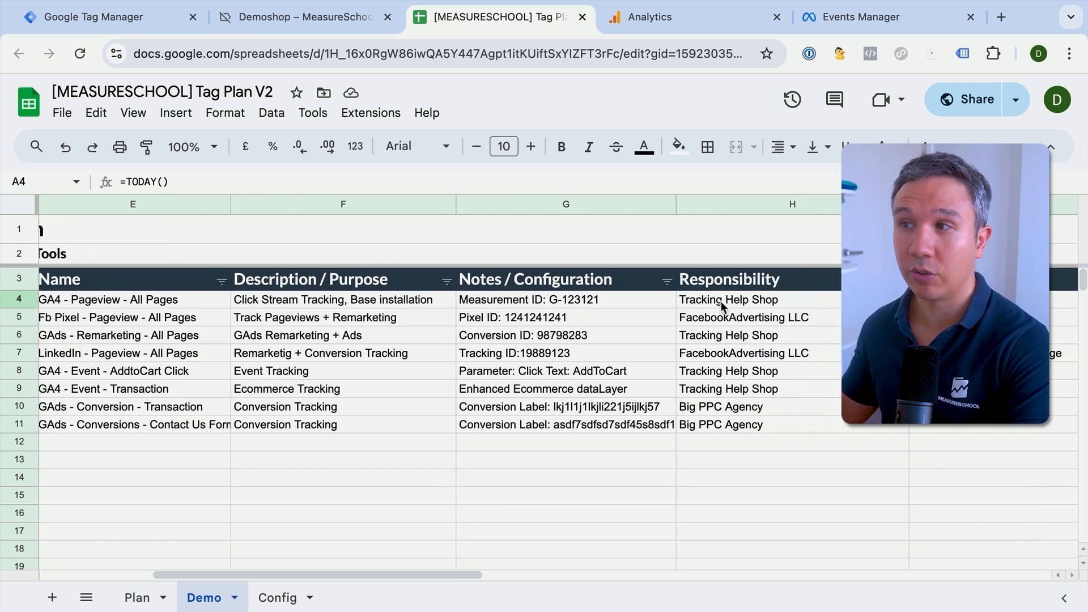
pyautogui.hscroll(-8, 720, 301)
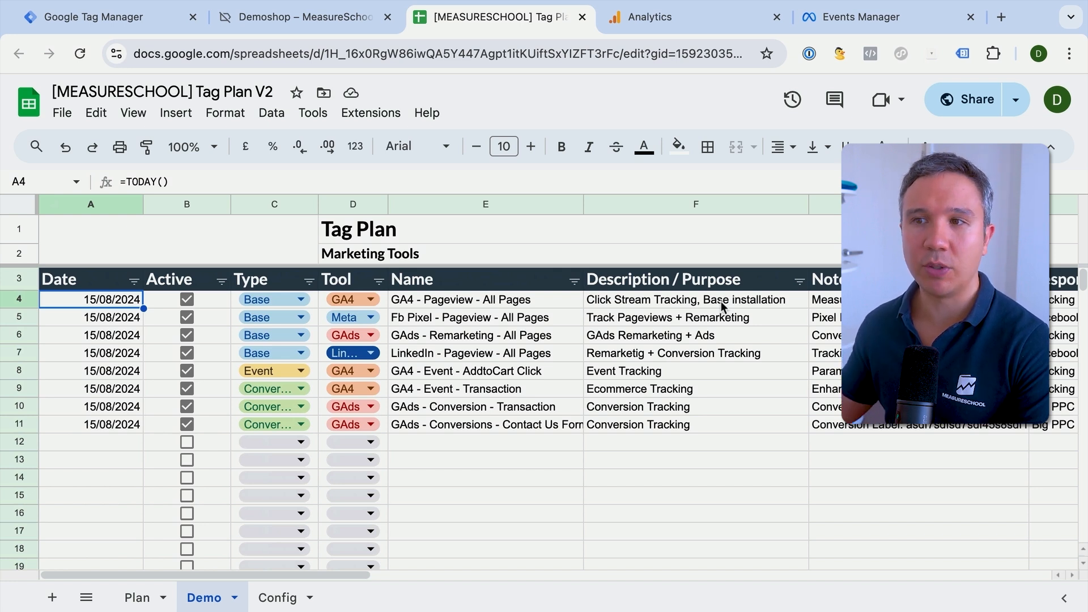
# - On the Plan sheet, enter 12/24.2024 as the date in the first empty tag row
pyautogui.click(136, 602)
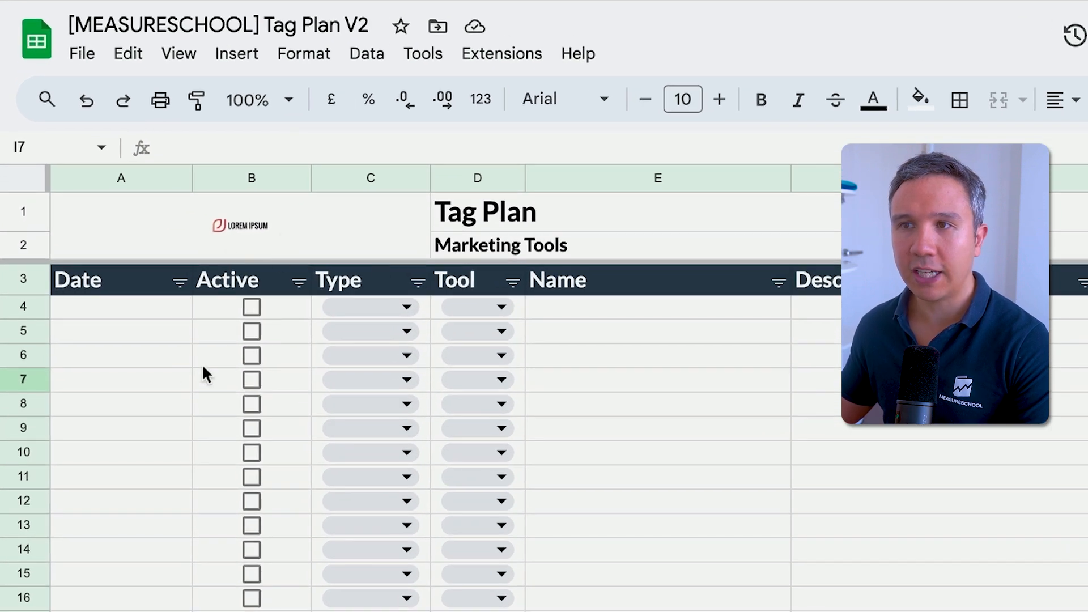
pyautogui.click(126, 311)
pyautogui.write('12/24.2024')
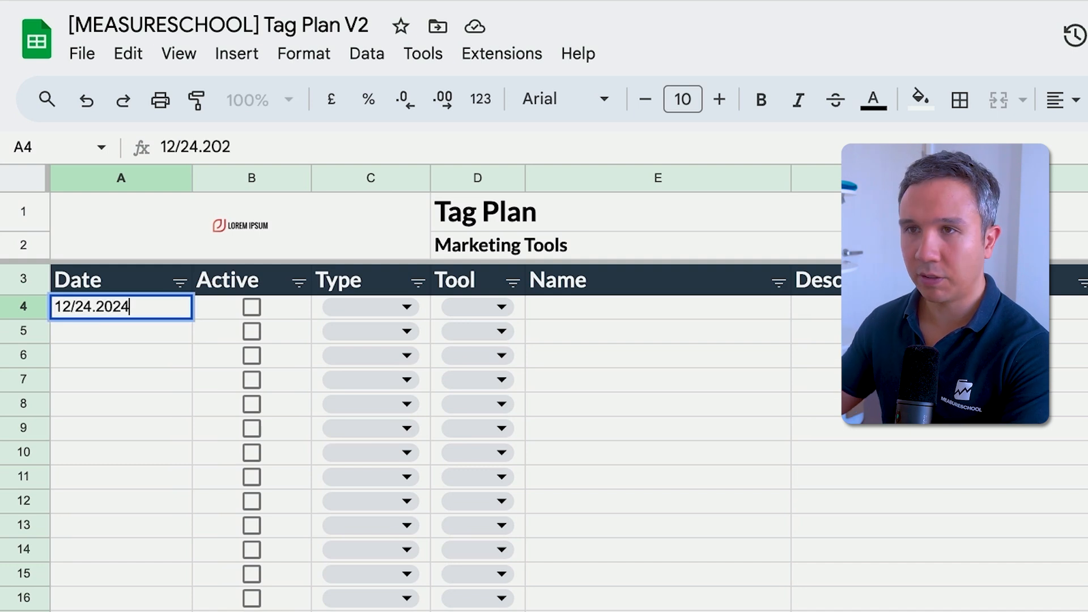
pyautogui.press('Return')
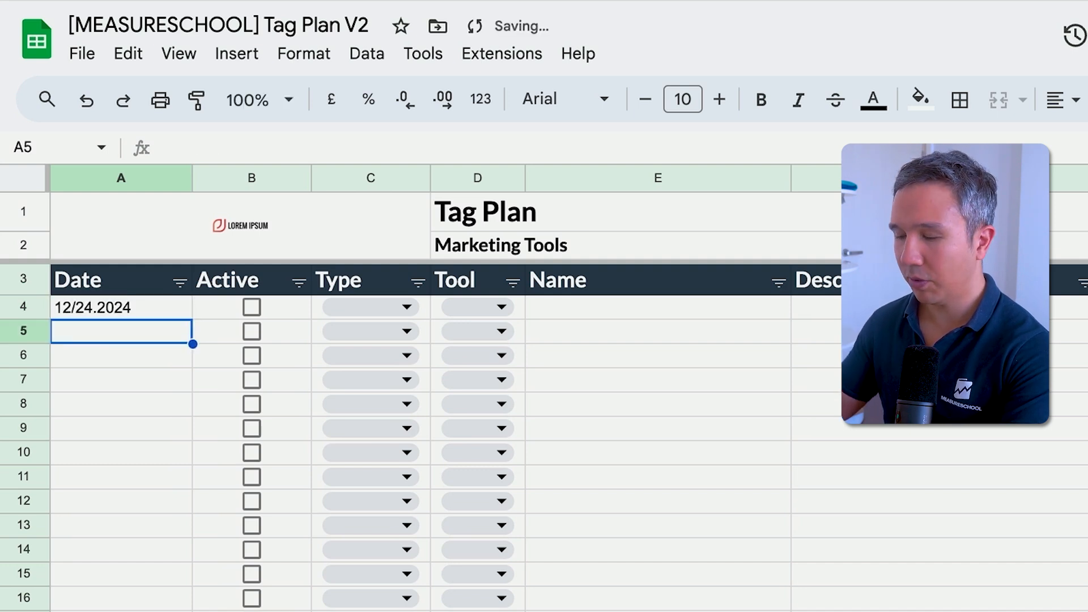
# - Set the type to Base and the tool to GA4 for the tag in row 4
pyautogui.click(232, 299)
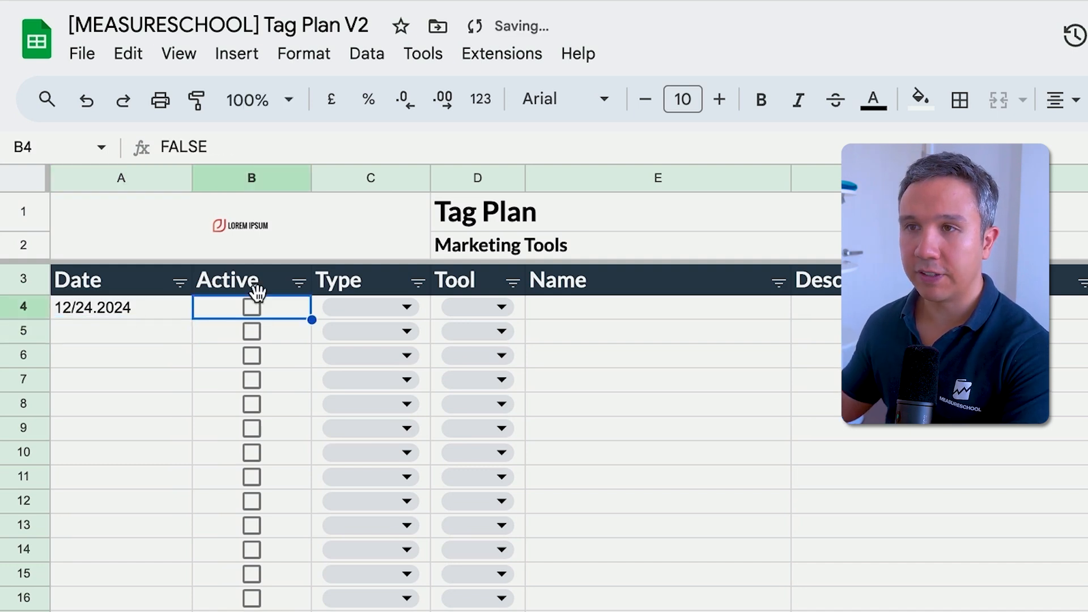
pyautogui.click(391, 311)
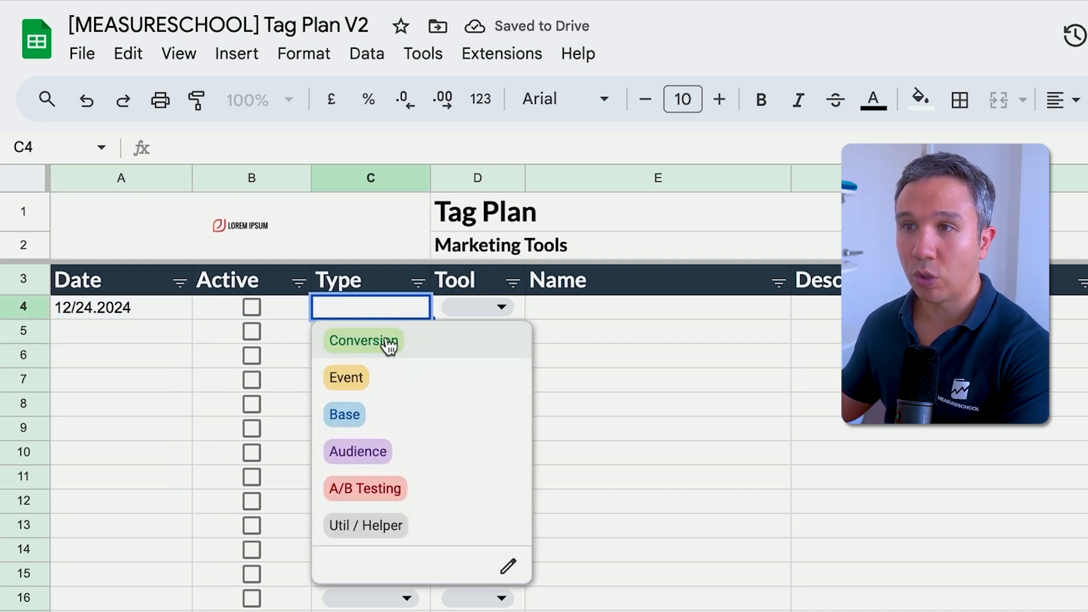
pyautogui.click(371, 422)
pyautogui.click(476, 309)
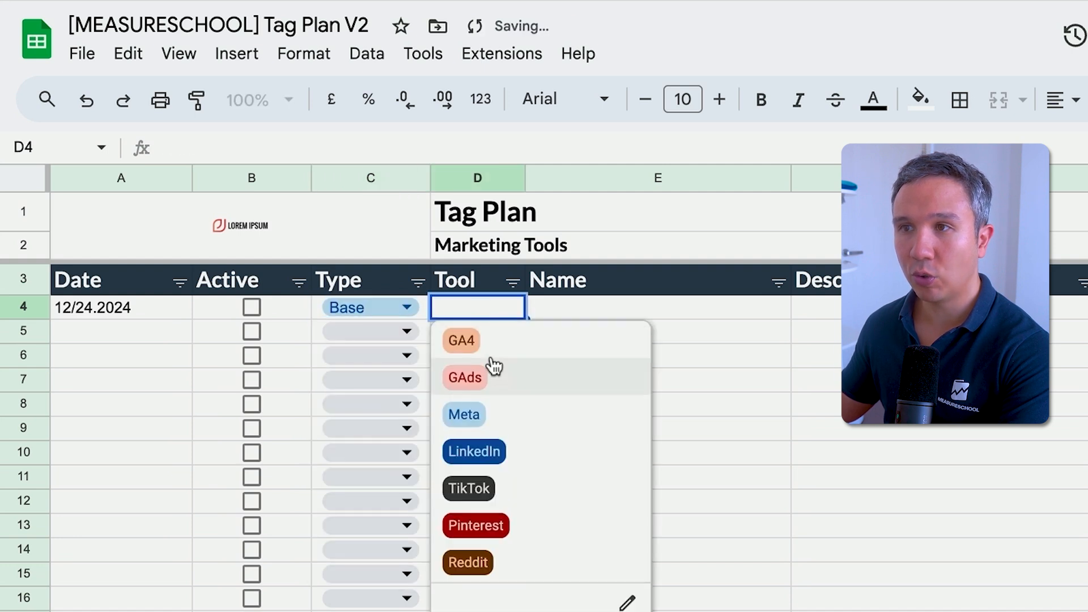
pyautogui.click(492, 335)
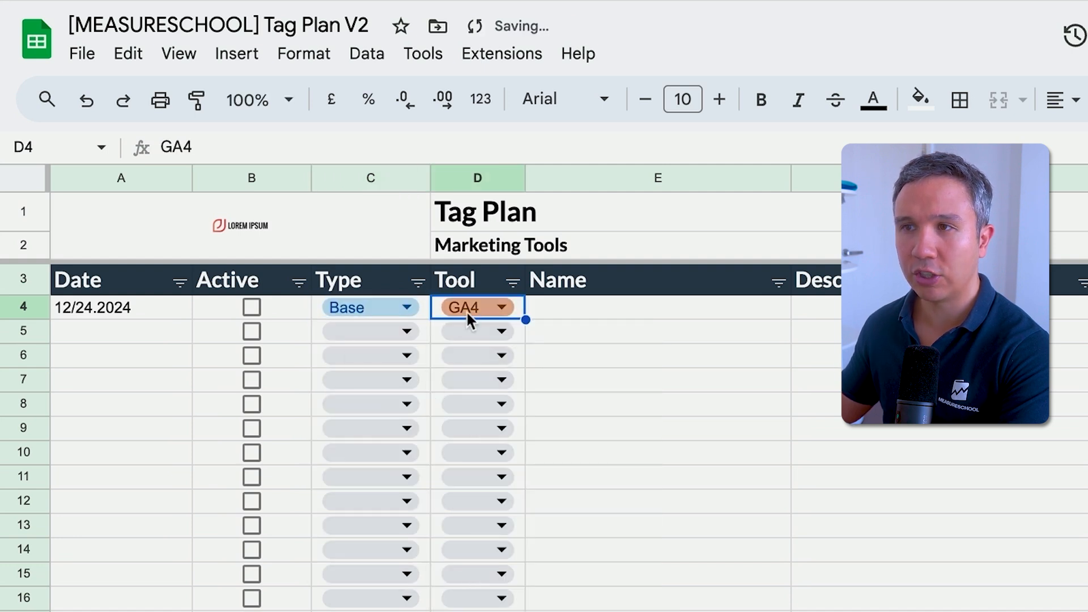
# - Name the row 4 tag "GA4 - Google Tag - All Pages"
pyautogui.click(624, 309)
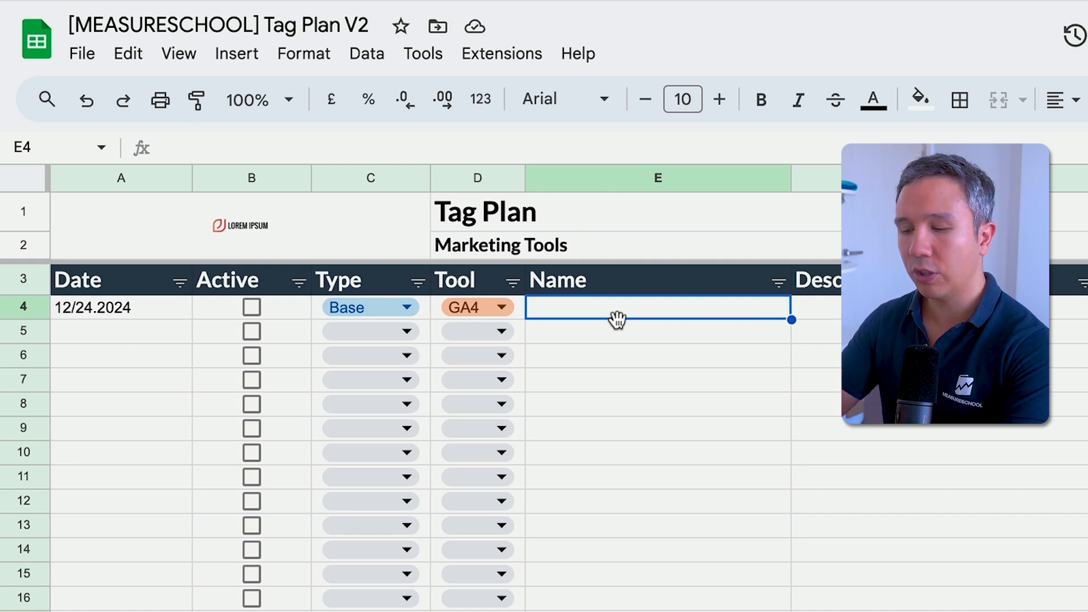
pyautogui.write('GA4 - ')
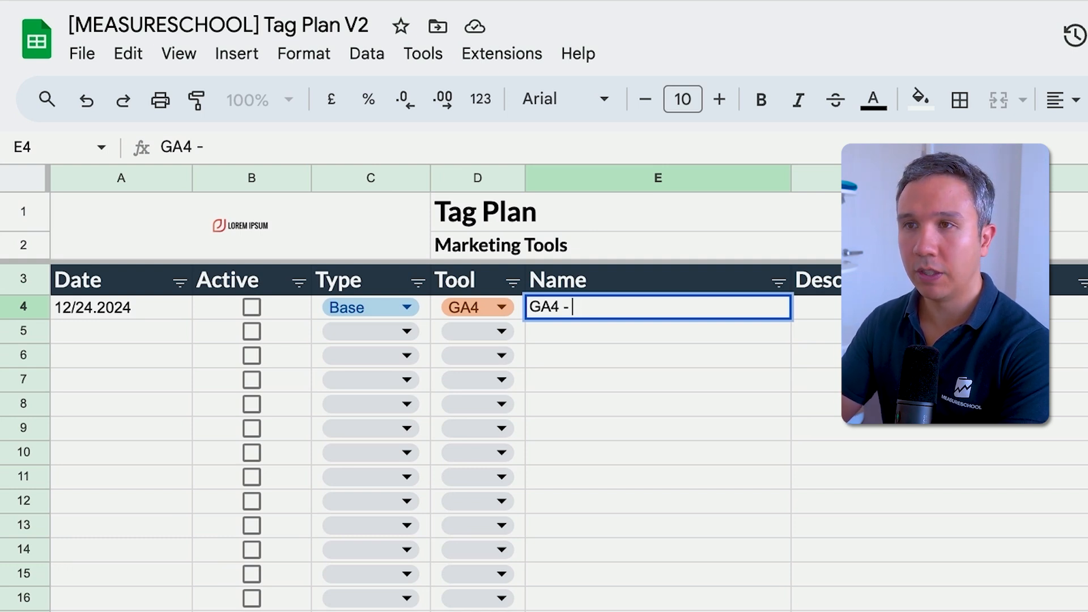
pyautogui.write('Googl')
pyautogui.press('BackSpace')
pyautogui.write('oogle TAg')
pyautogui.press('BackSpace')
pyautogui.press('BackSpace')
pyautogui.write('ag -')
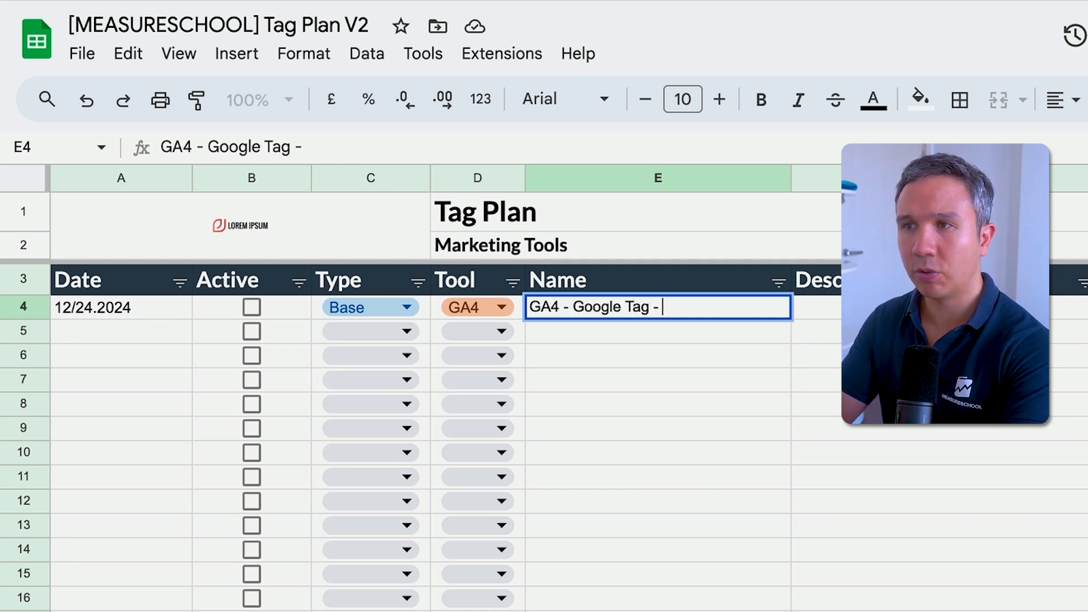
pyautogui.write(' All Pages')
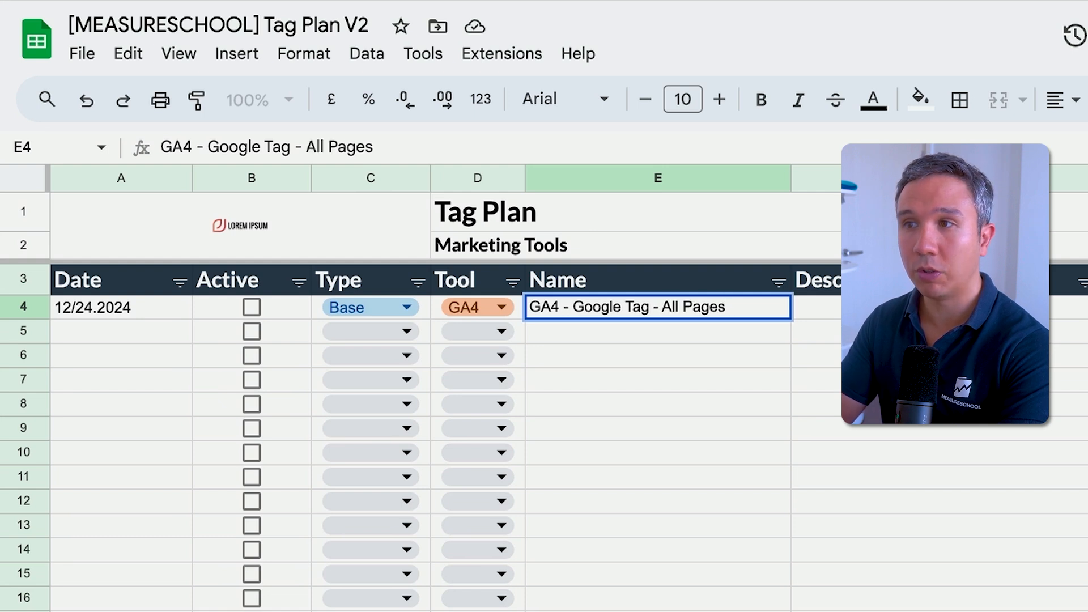
pyautogui.press('Return')
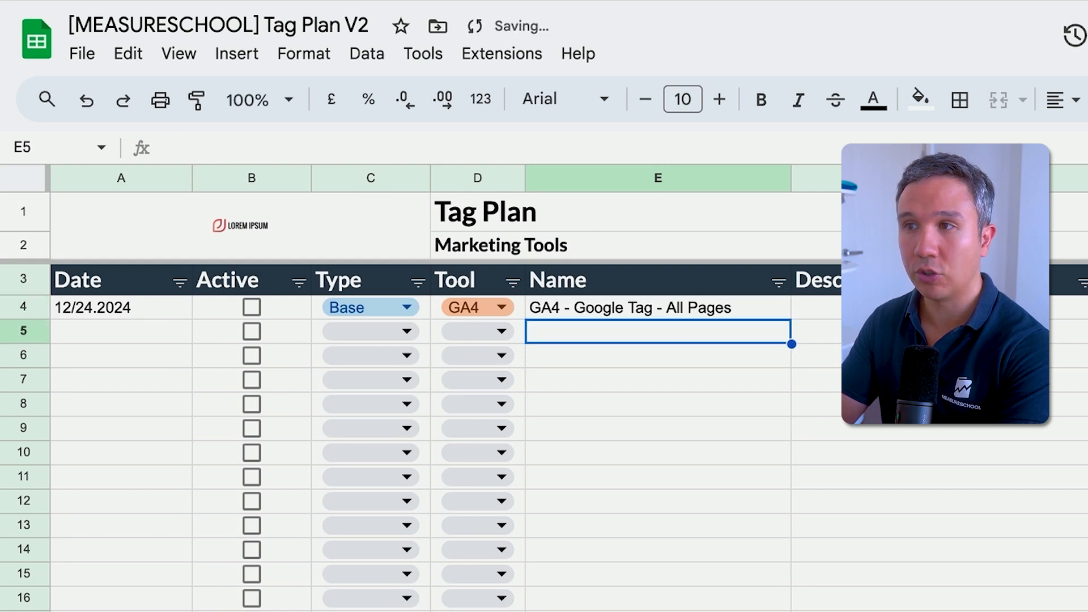
# - Describe the GA4 tag as "Base Tracking for GA4" and paste the copied measurement ID into its Notes / Configuration cell
pyautogui.press('Right')
pyautogui.press('Up')
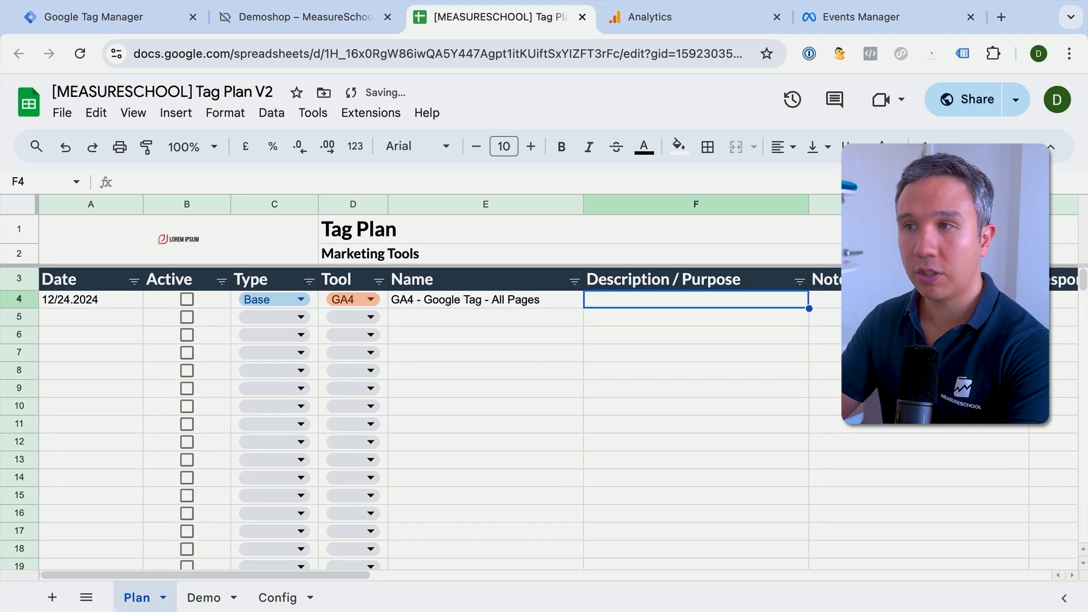
pyautogui.write('Base Tracking for GA4')
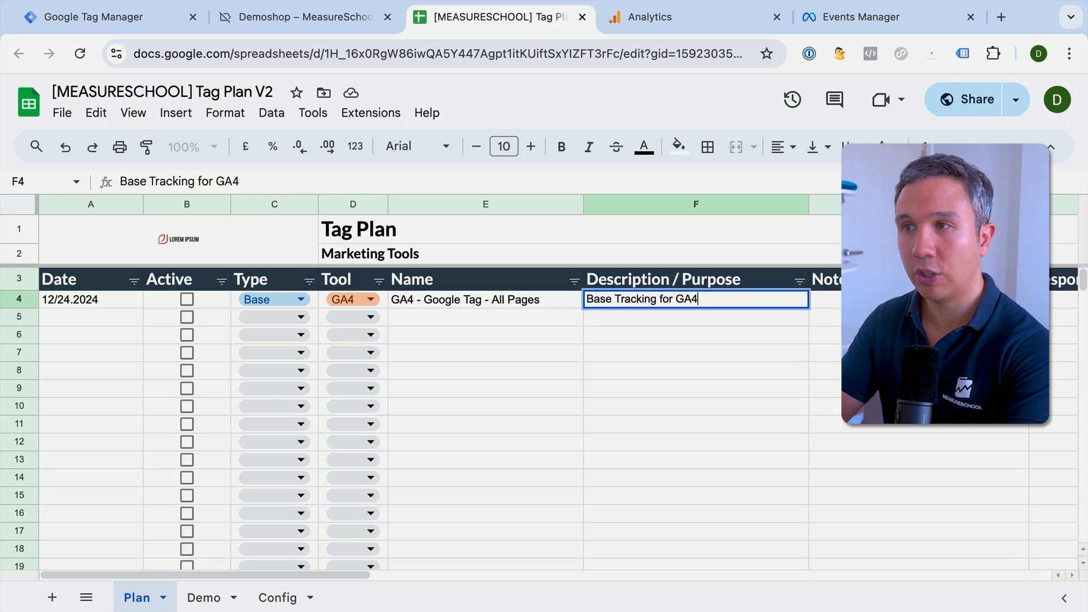
pyautogui.press('Return')
pyautogui.press('Up')
pyautogui.press('Right')
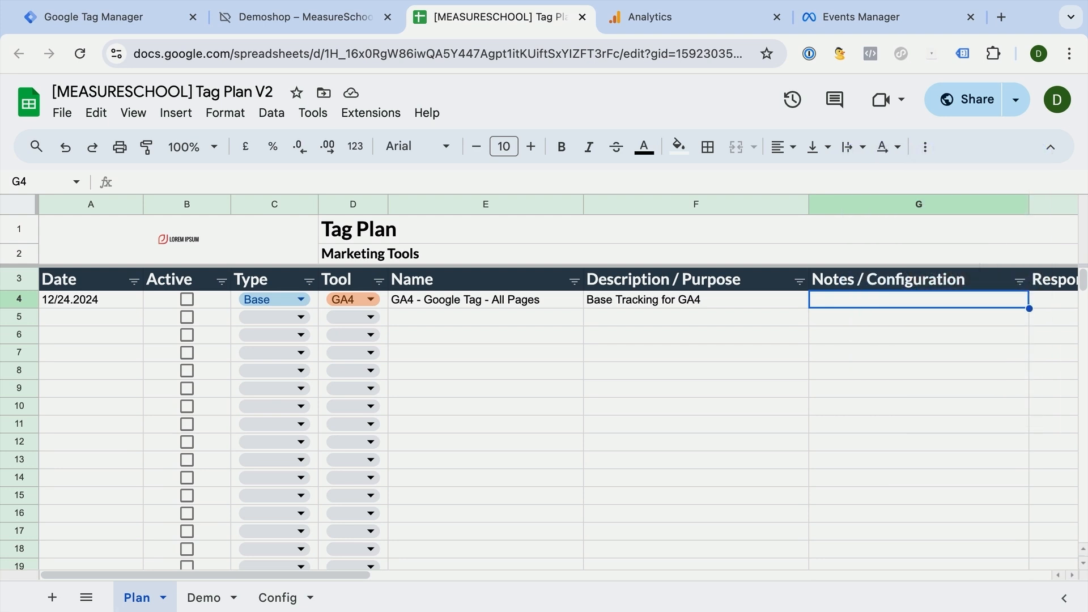
pyautogui.write('G-EQS8WK44HF')
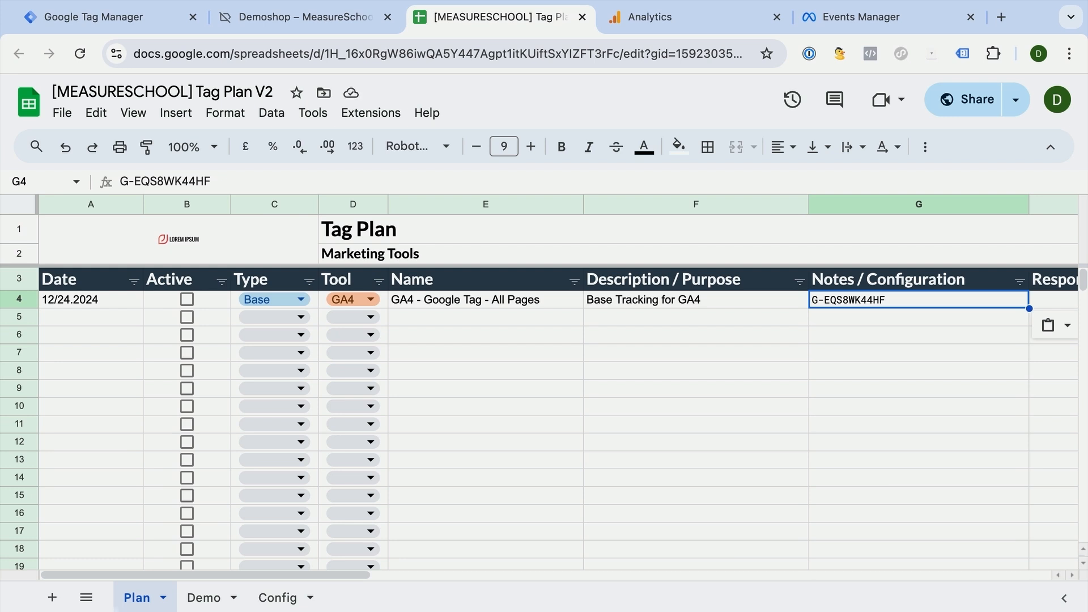
pyautogui.click(506, 375)
# - Set the type to Base and the tool to Meta for the tag in row 5
pyautogui.click(274, 317)
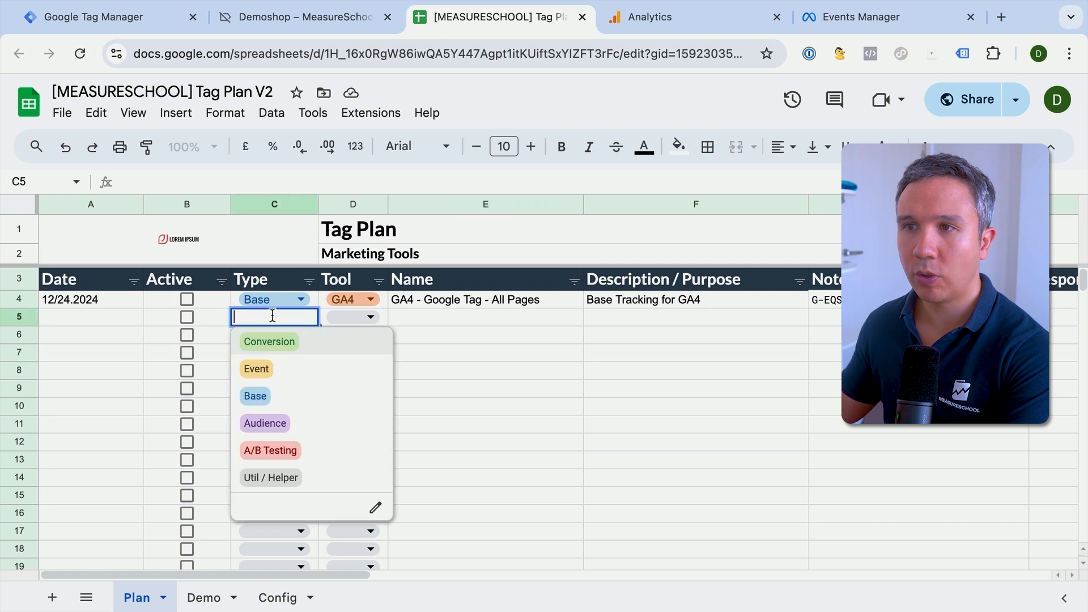
pyautogui.click(268, 396)
pyautogui.click(356, 318)
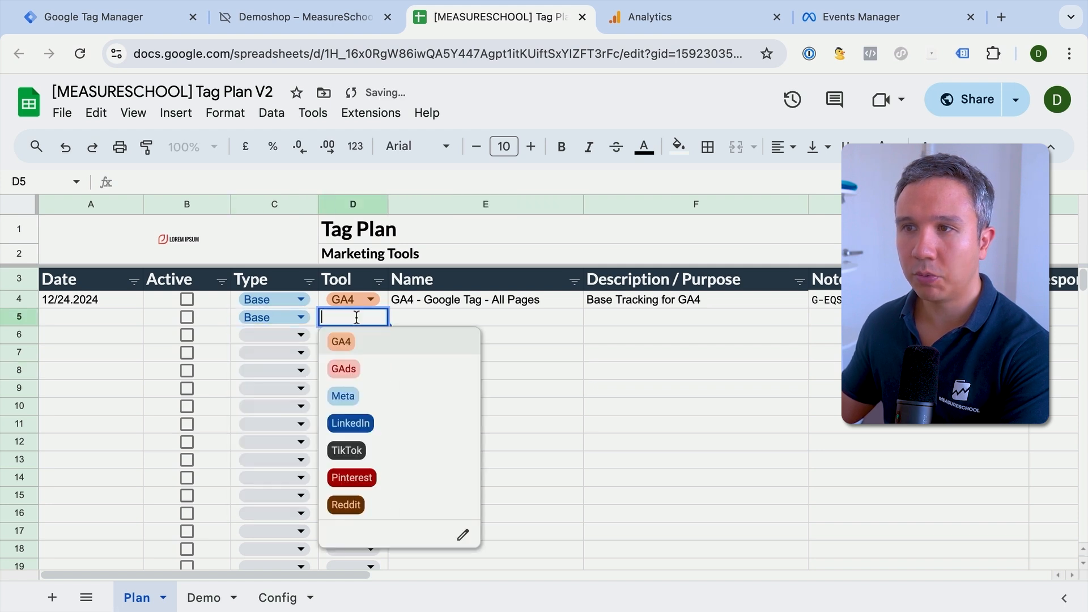
pyautogui.click(359, 399)
# - Name the row 5 tag "Meta - Pageviews - All Pages" and describe it as "Base Tracking for Meta"
pyautogui.click(464, 311)
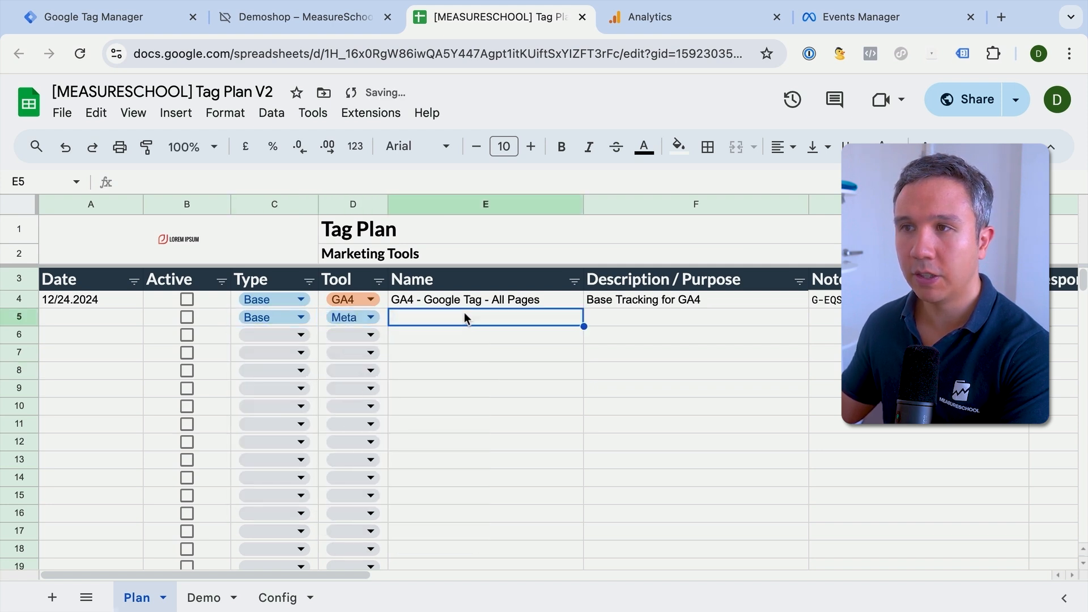
pyautogui.write('Meta - ')
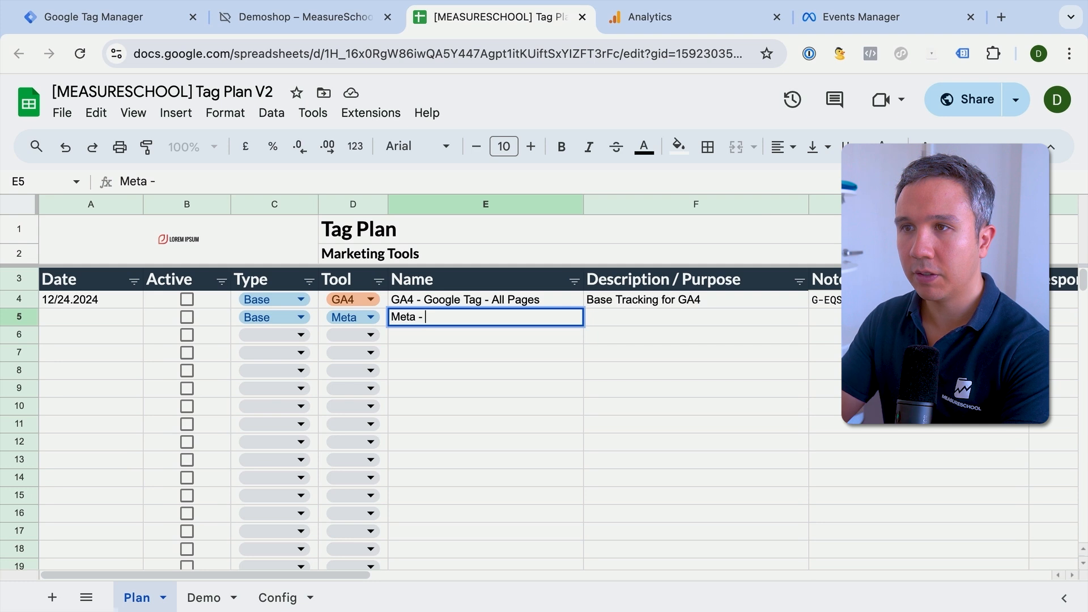
pyautogui.write('Pageviews - All Pages')
pyautogui.press('Return')
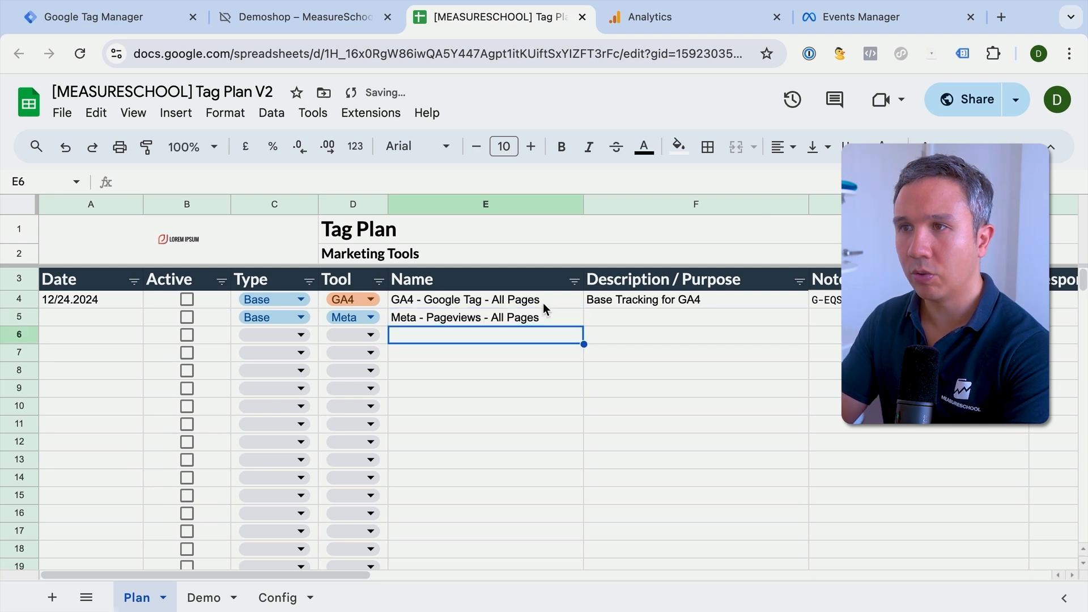
pyautogui.click(663, 315)
pyautogui.write('Base Tracking for Meta')
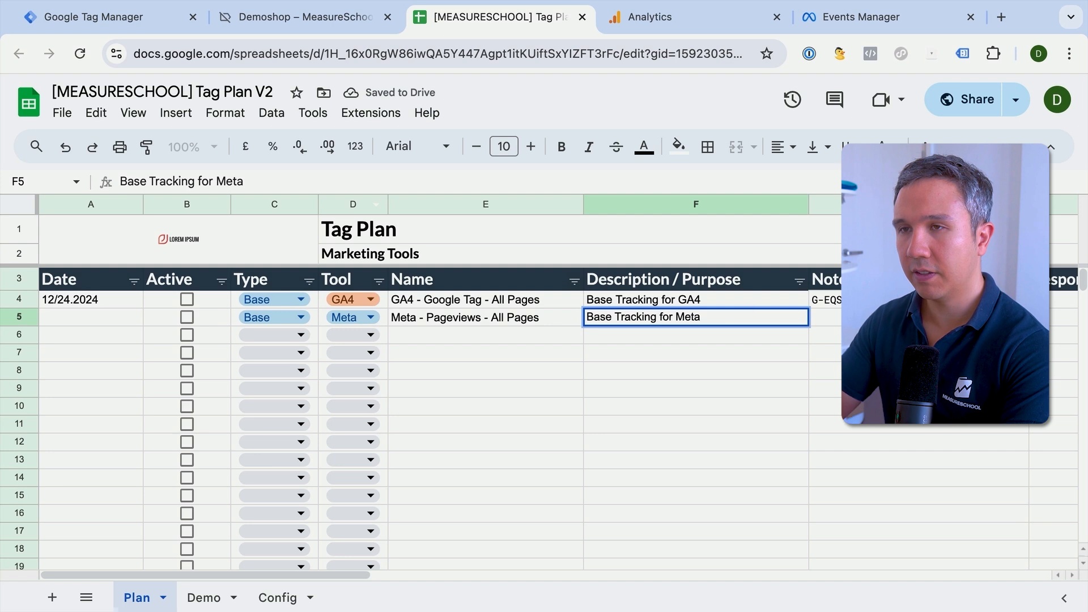
# - Select the Meta tag's Notes / Configuration cell, switch to Meta Events Manager and copy the dataset ID from the pixel overview
pyautogui.click(947, 318)
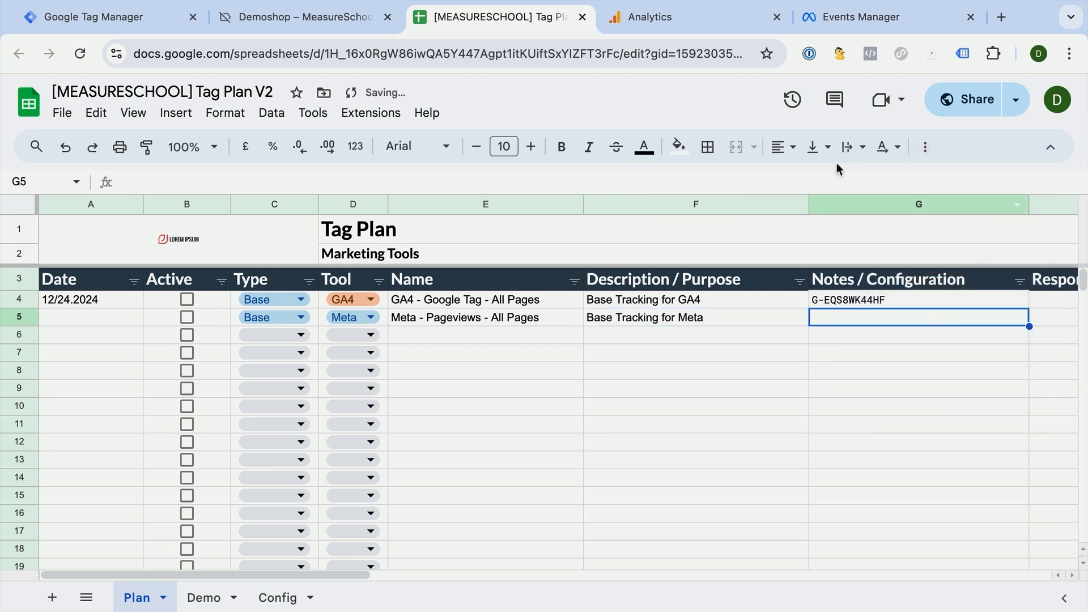
pyautogui.click(826, 18)
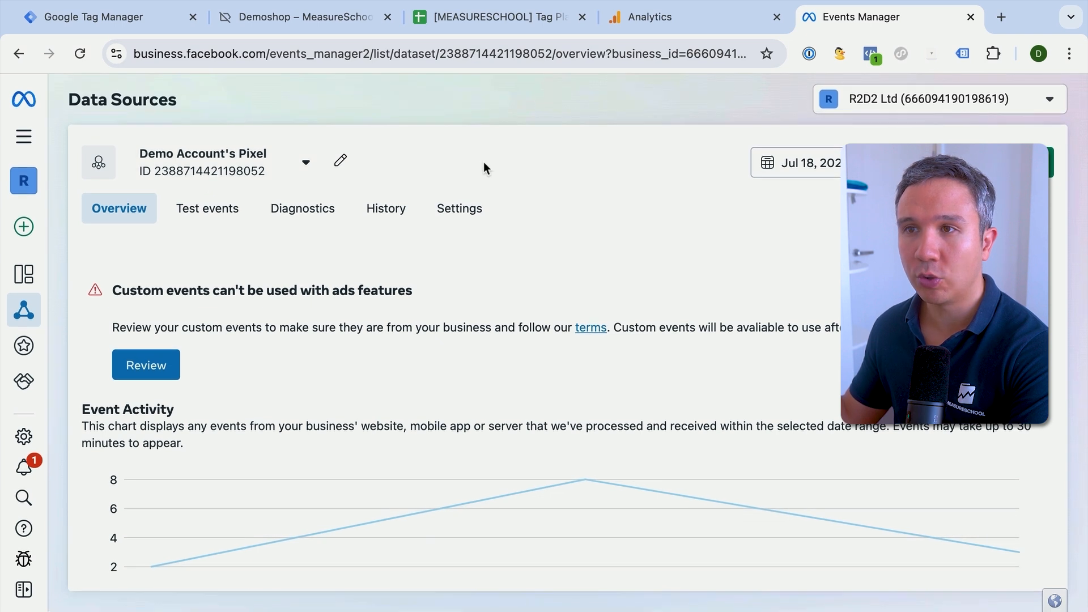
pyautogui.scroll(-5, 484, 162)
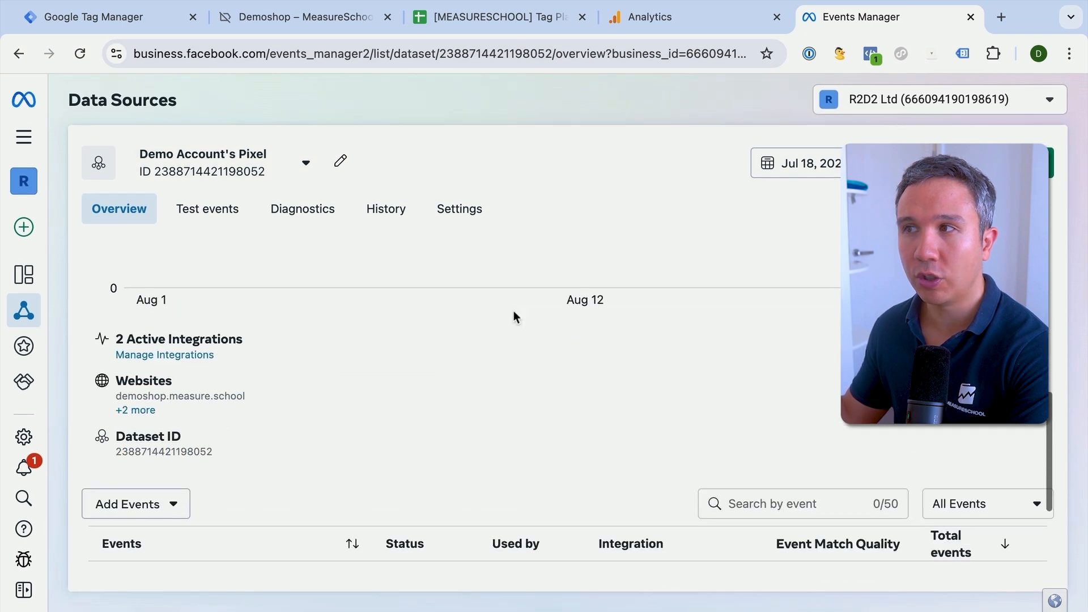
pyautogui.click(164, 458)
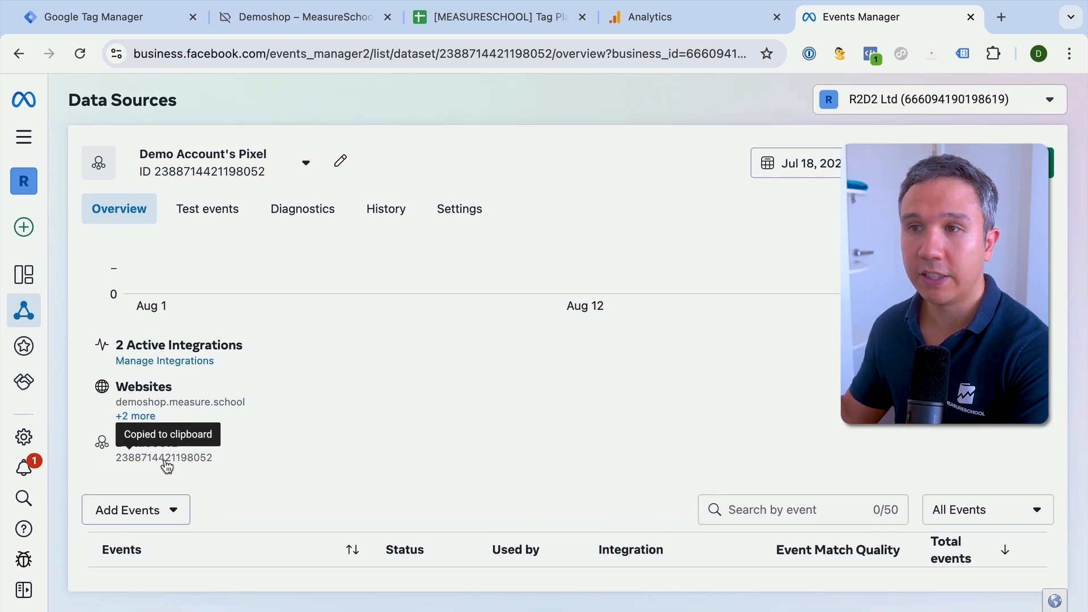
# - Start a new pixel integration with manual code installation and copy the Meta Pixel base code
pyautogui.click(149, 417)
pyautogui.click(171, 390)
pyautogui.click(159, 361)
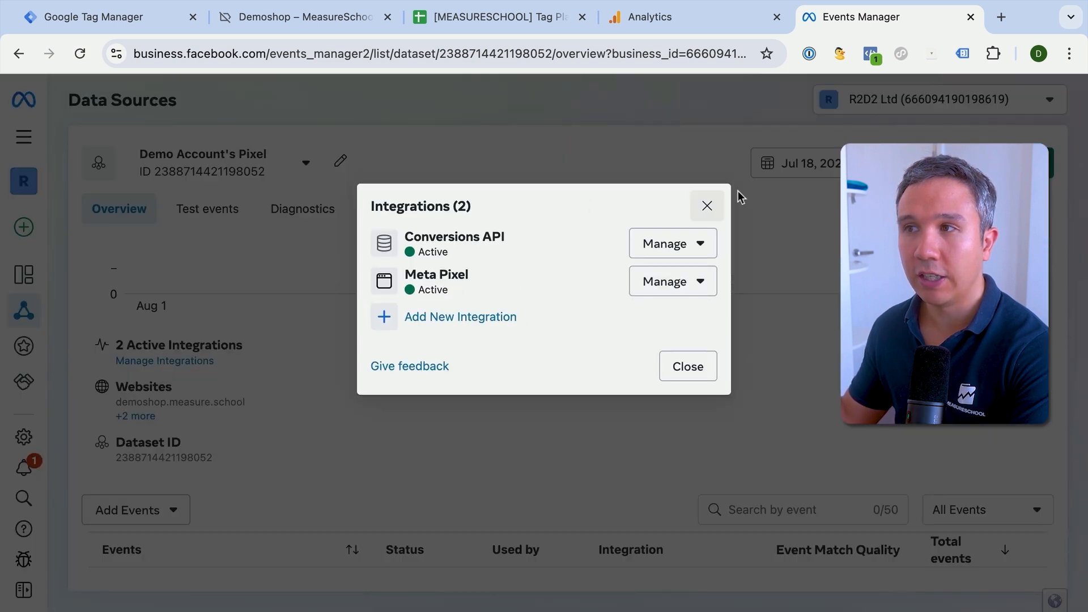
pyautogui.click(437, 318)
pyautogui.click(454, 338)
pyautogui.click(716, 398)
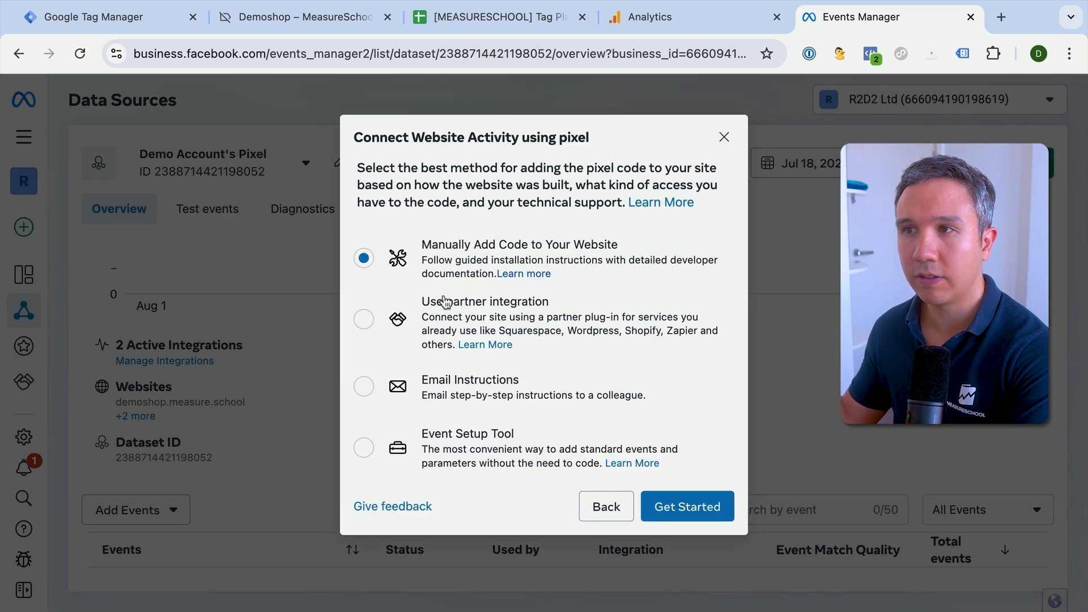
pyautogui.click(711, 513)
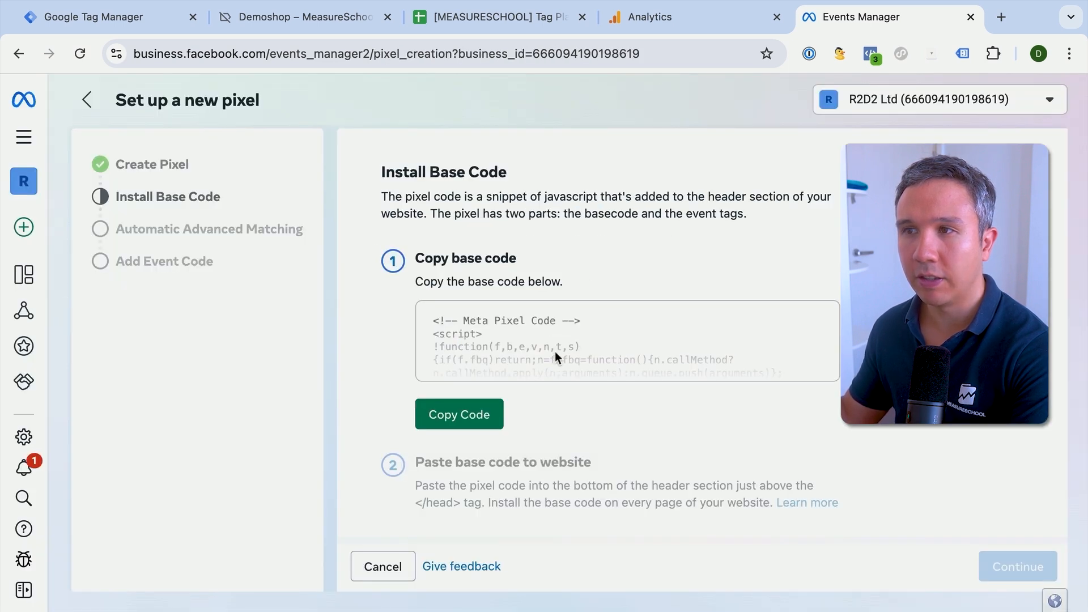
pyautogui.click(478, 413)
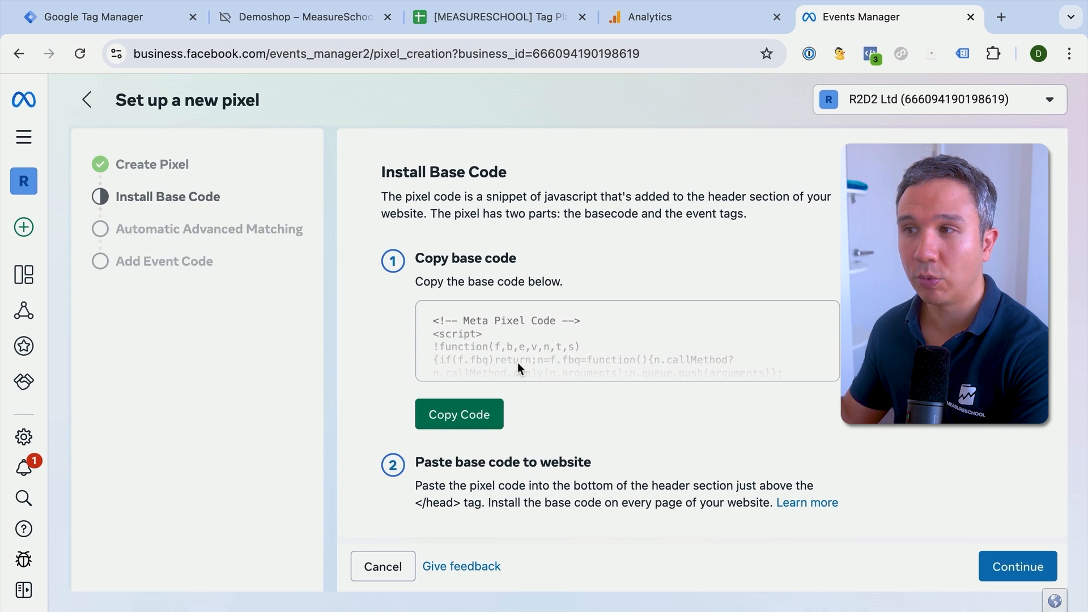
# - Paste the copied Meta Pixel base code into a blank text editor in a new browser tab
pyautogui.scroll(-1, 517, 362)
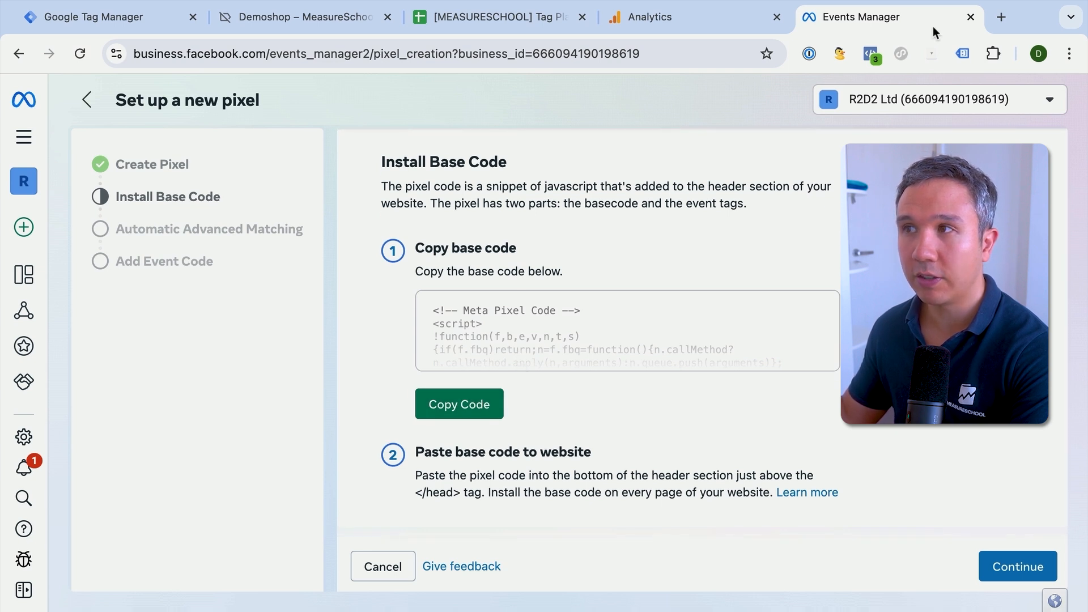
pyautogui.click(1001, 18)
pyautogui.hotkey('ctrl', 'a')
pyautogui.hotkey('ctrl', 'v')
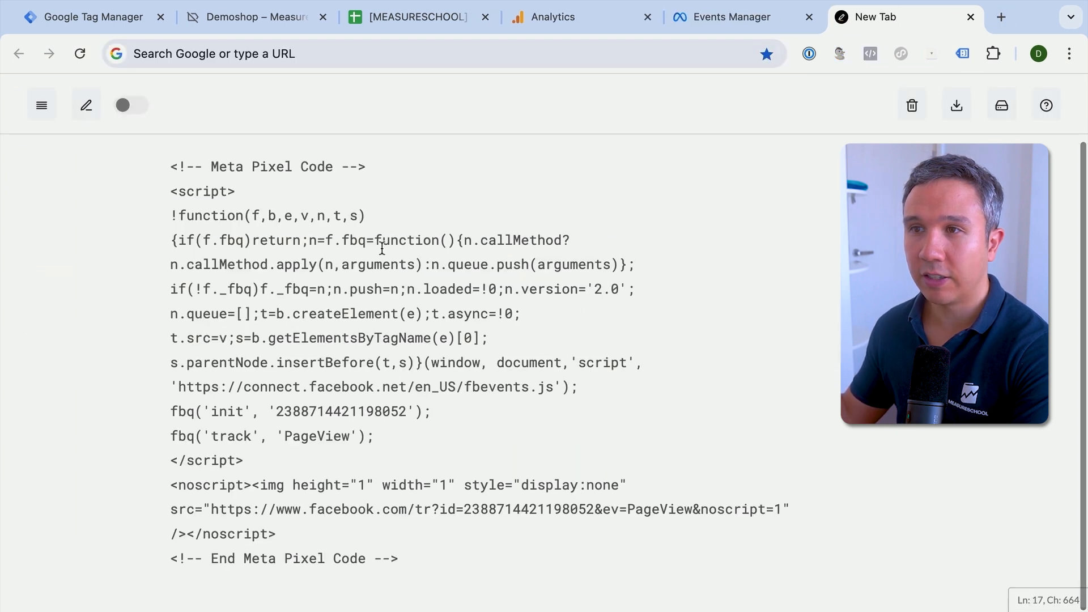
# - Copy the pixel ID from the code's fbq init line into the Meta tag's Notes / Configuration cell in Google Sheets
pyautogui.doubleClick(295, 412)
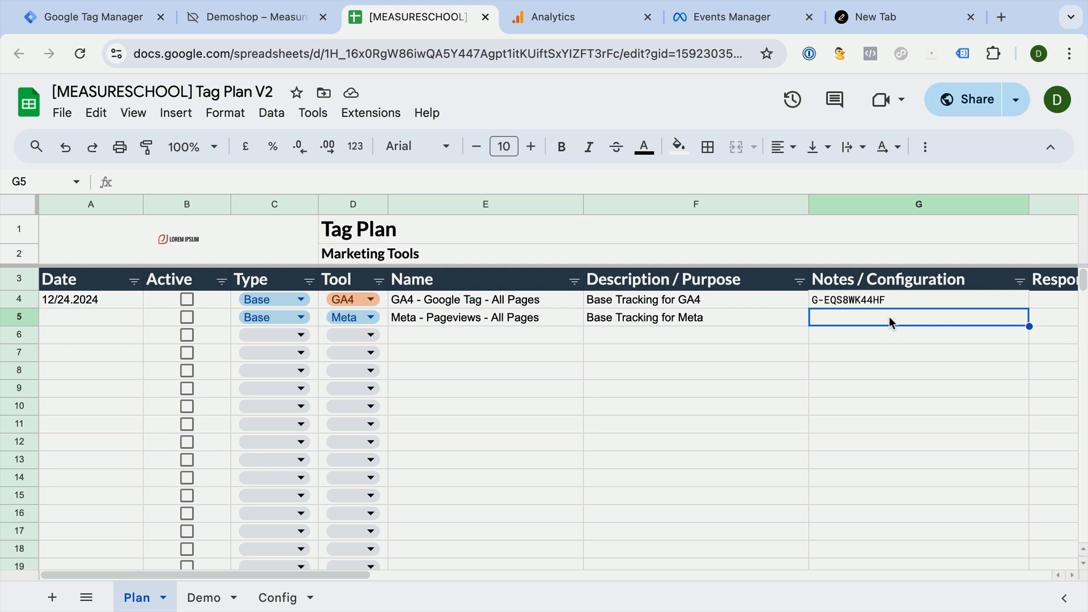
pyautogui.hotkey('ctrl', 'v')
pyautogui.click(696, 404)
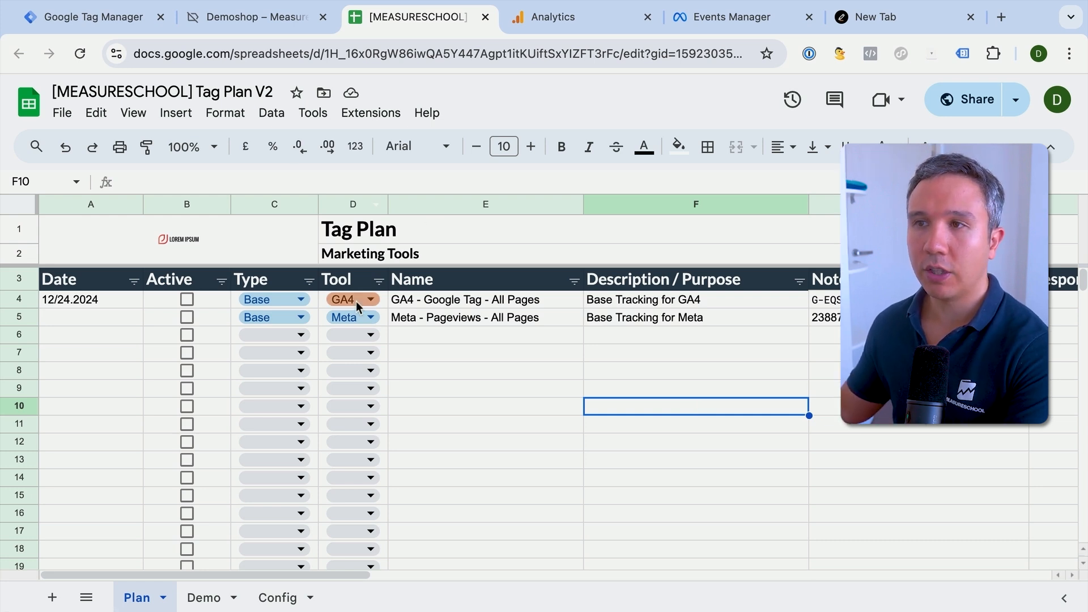
# - Switch to Google Tag Manager and create a new tag of type Google Tag from the Google Analytics category
pyautogui.click(107, 18)
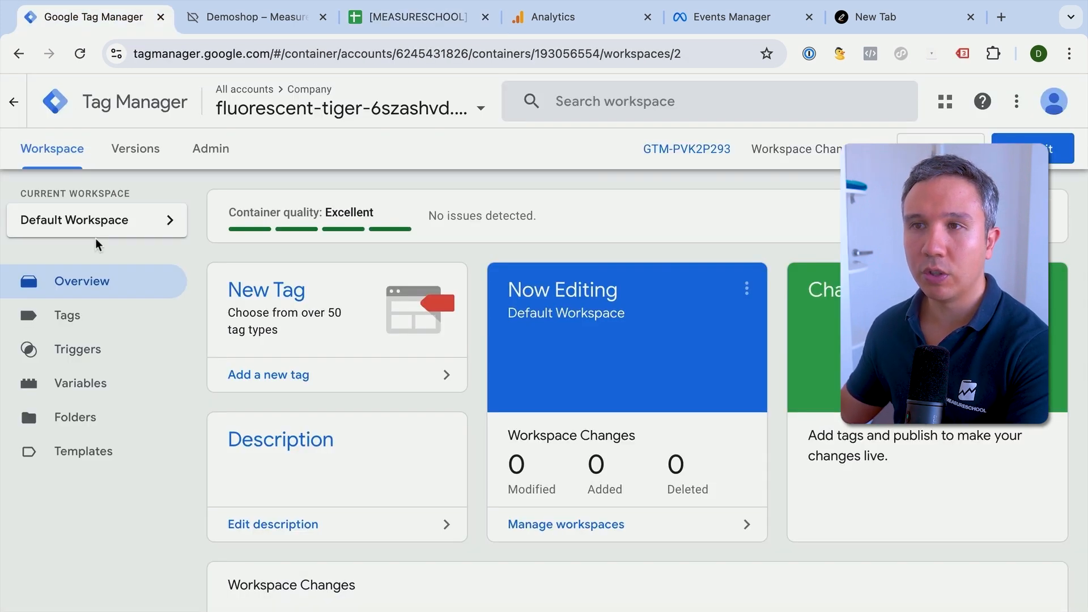
pyautogui.click(87, 321)
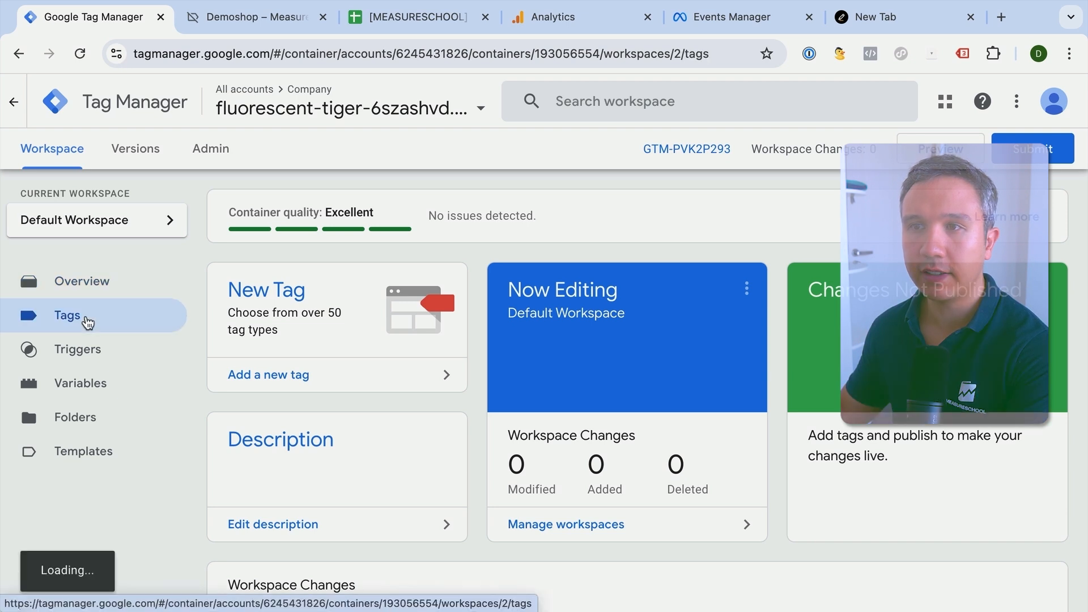
pyautogui.click(1036, 211)
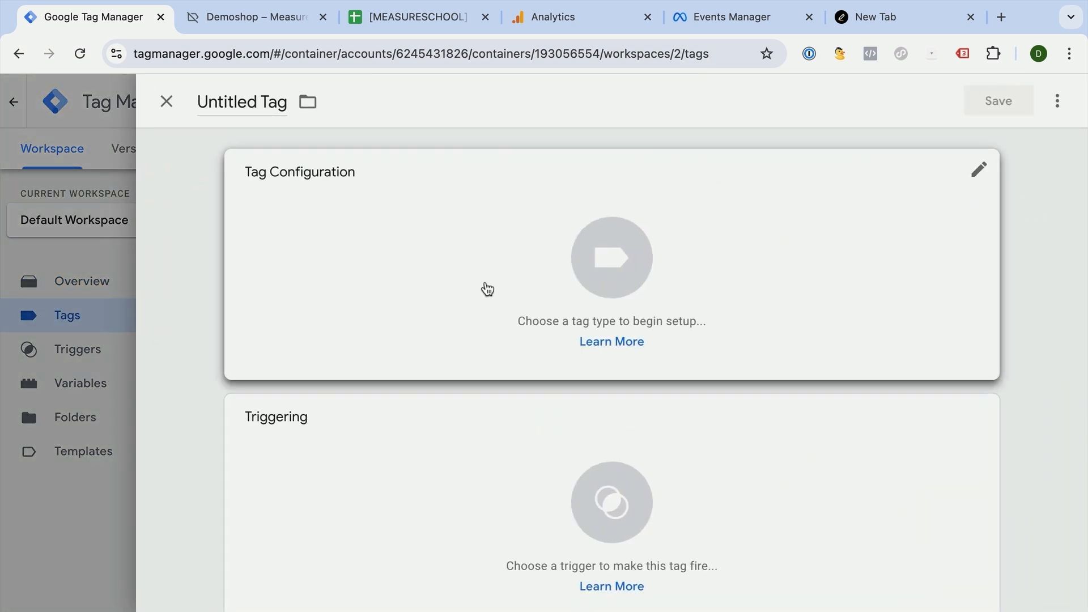
pyautogui.click(485, 283)
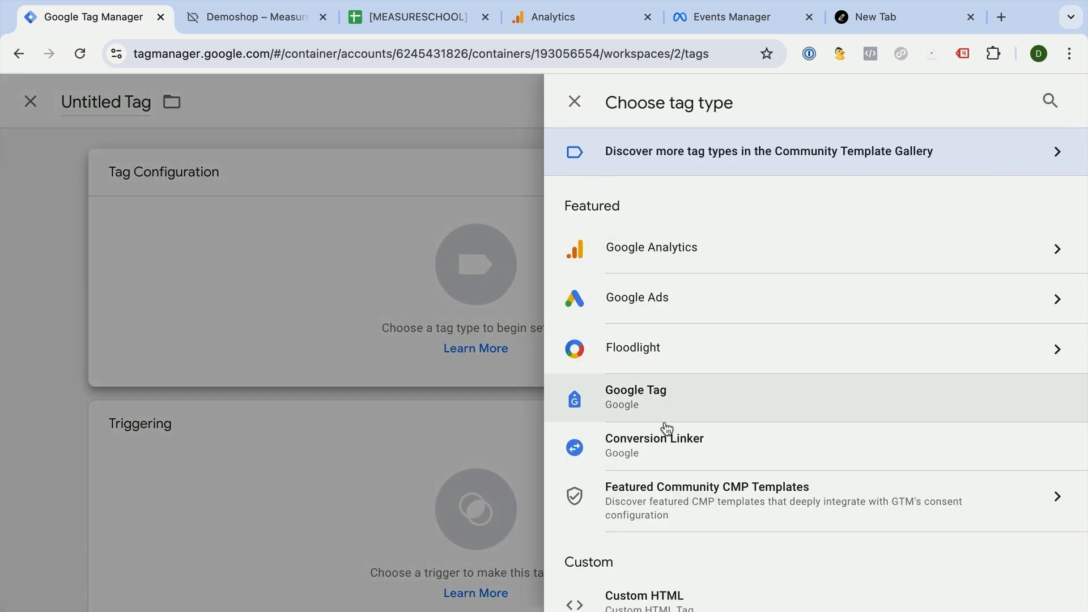
pyautogui.scroll(-8, 678, 481)
pyautogui.scroll(-5, 677, 479)
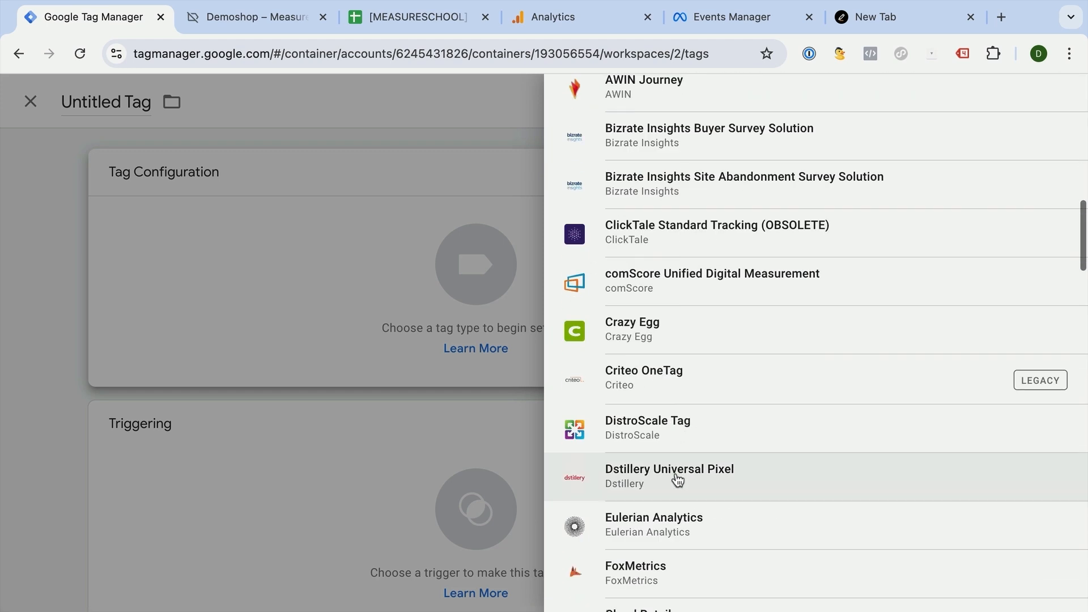
pyautogui.scroll(15, 677, 479)
pyautogui.click(680, 215)
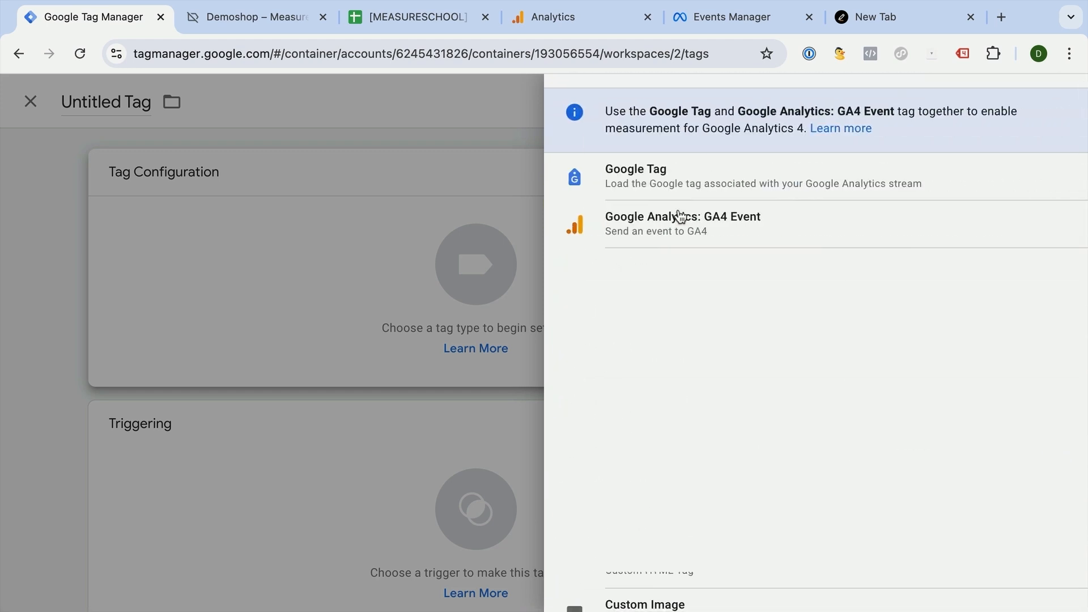
pyautogui.click(639, 183)
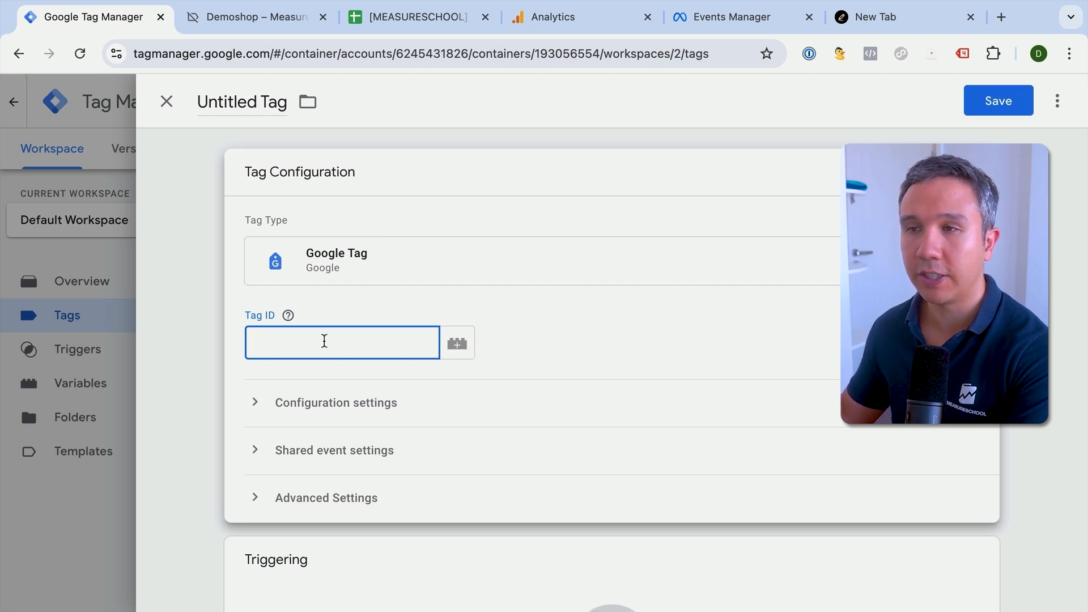
# - Copy the GA4 measurement ID from the Tag Plan spreadsheet into the Google Tag's Tag ID field in Tag Manager
pyautogui.click(552, 17)
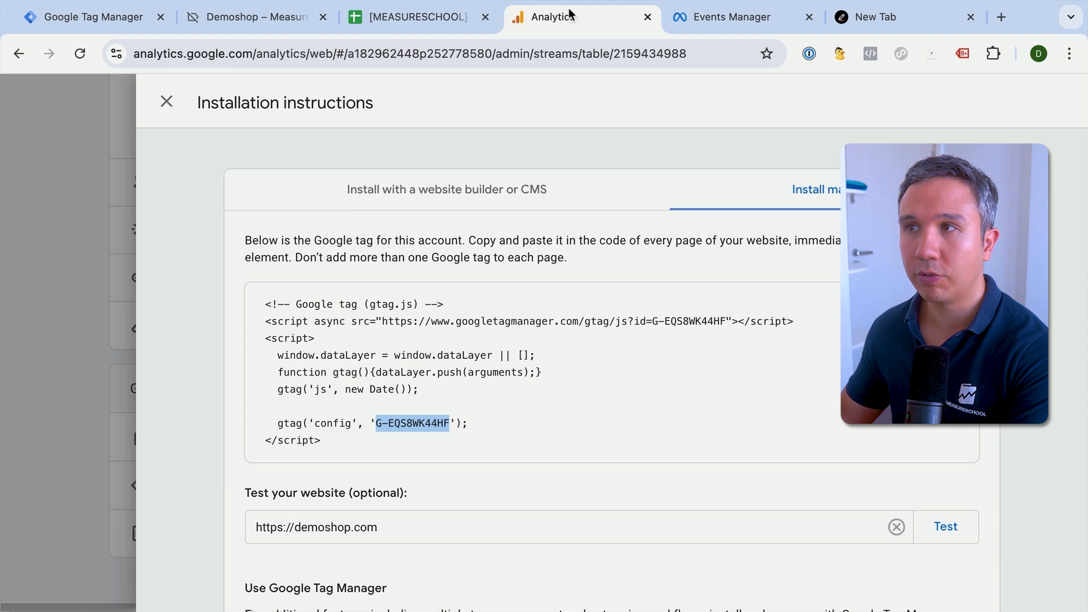
pyautogui.click(419, 17)
pyautogui.click(835, 294)
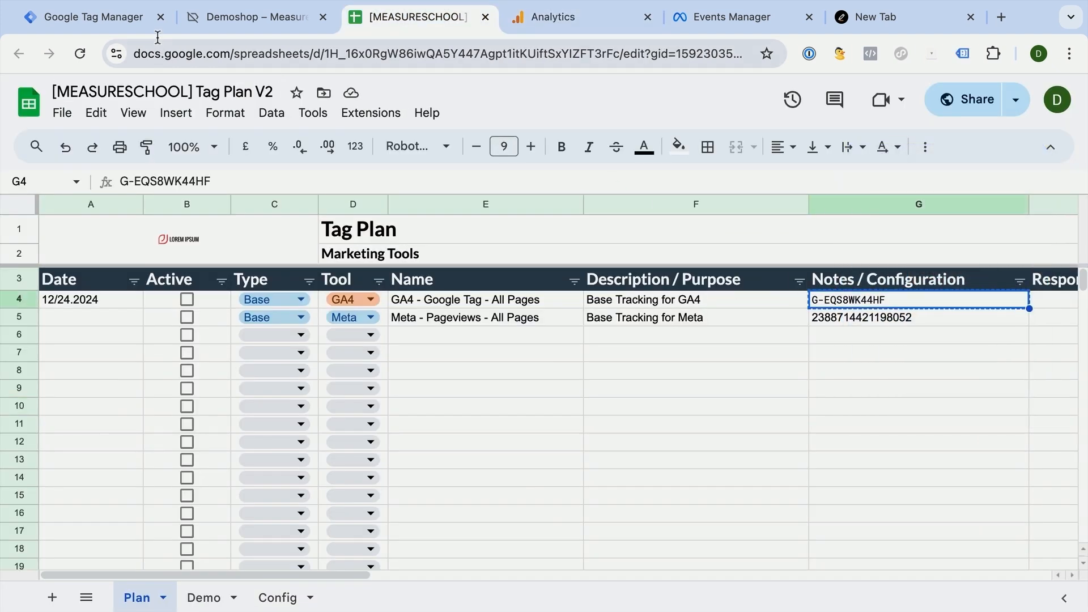
pyautogui.click(108, 25)
pyautogui.hotkey('ctrl', 'v')
pyautogui.click(688, 310)
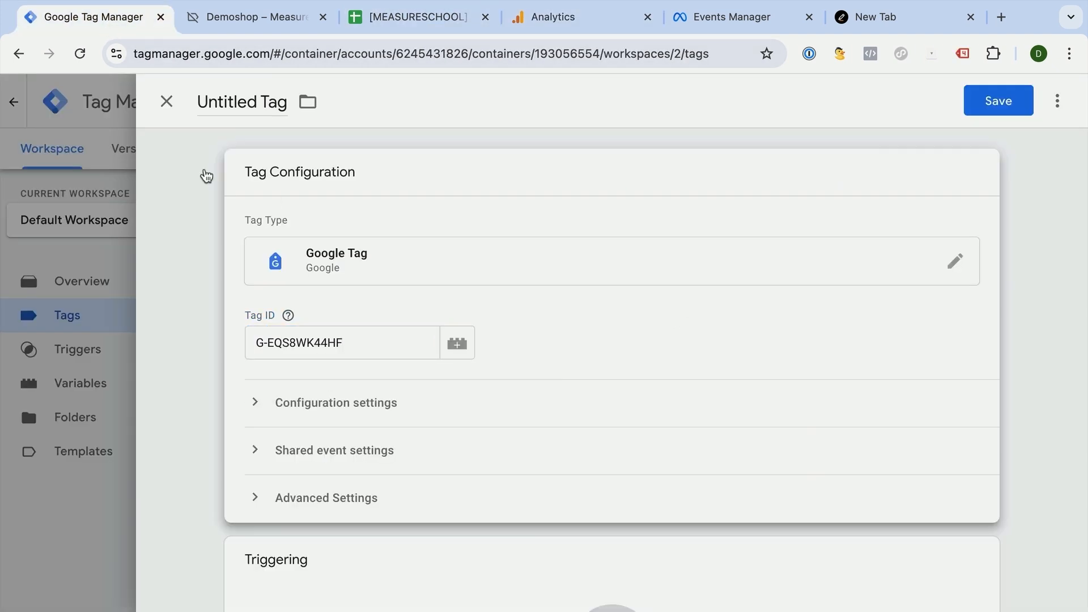
# - Name the new tag "GA4 - Google Tag - All Pages" using the name copied from the Tag Plan spreadsheet
pyautogui.click(395, 20)
pyautogui.click(458, 306)
pyautogui.click(118, 27)
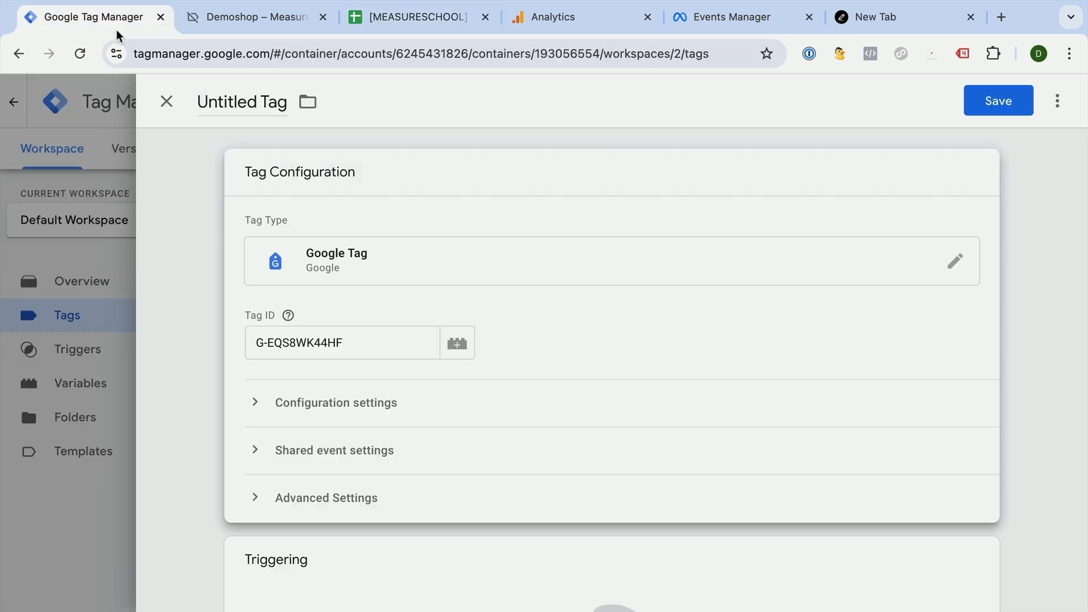
pyautogui.click(244, 106)
pyautogui.hotkey('ctrl', 'v')
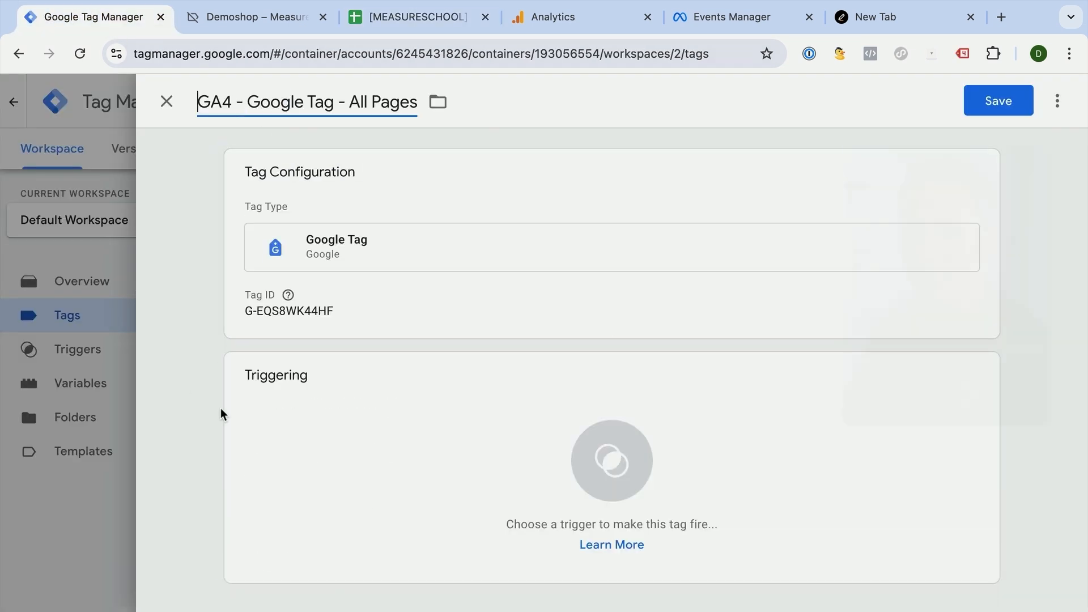
# - Assign the All Pages page view trigger to the GA4 tag and save it
pyautogui.click(433, 426)
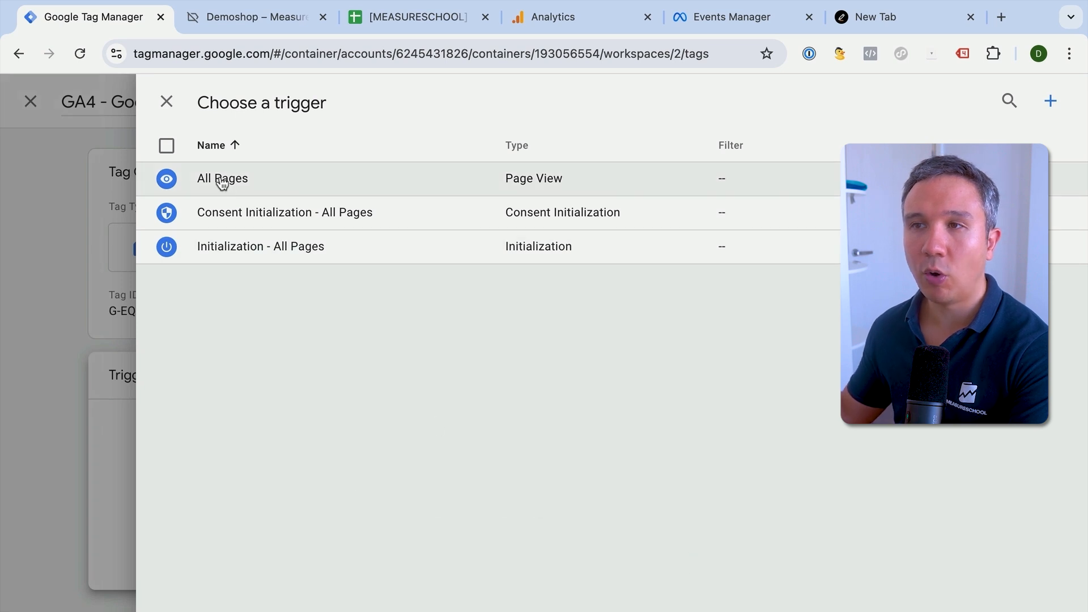
pyautogui.click(222, 179)
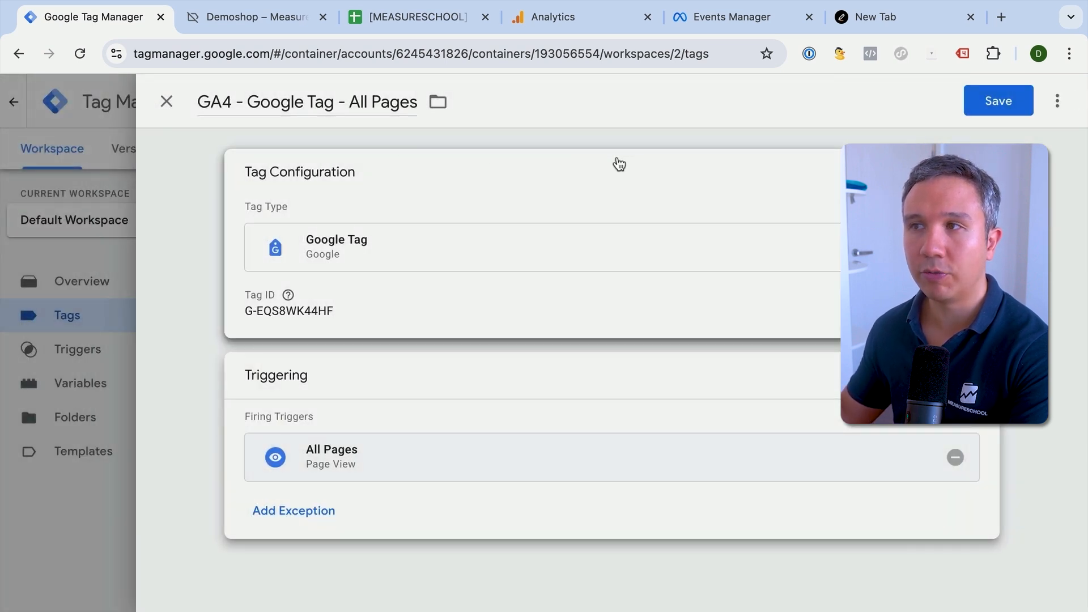
pyautogui.click(1006, 102)
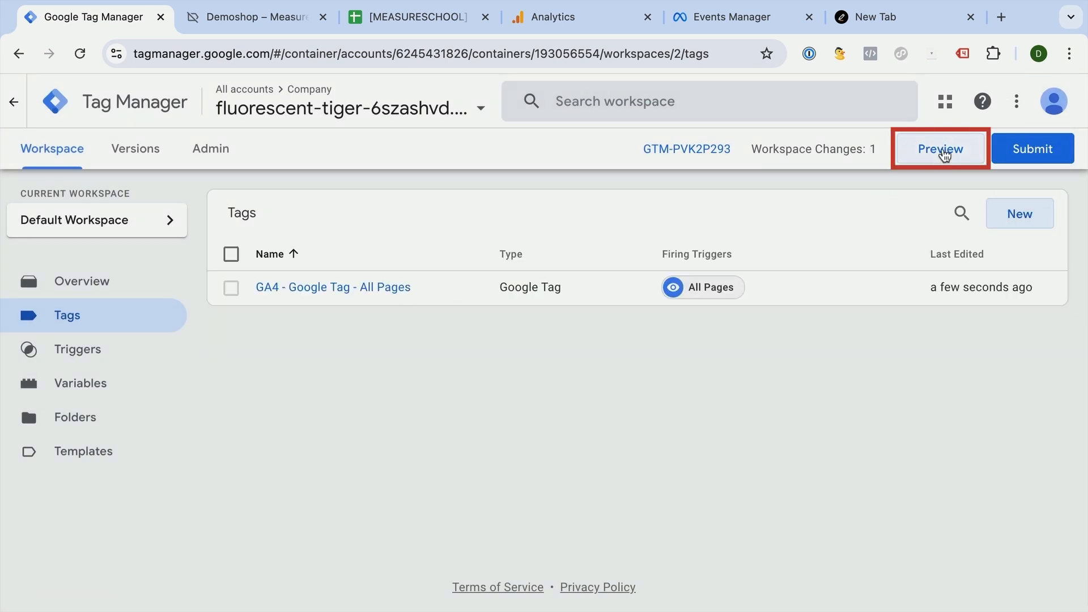
# - Preview the container, connect Tag Assistant to the demo shop site and return to the Tag Assistant debug view
pyautogui.click(940, 149)
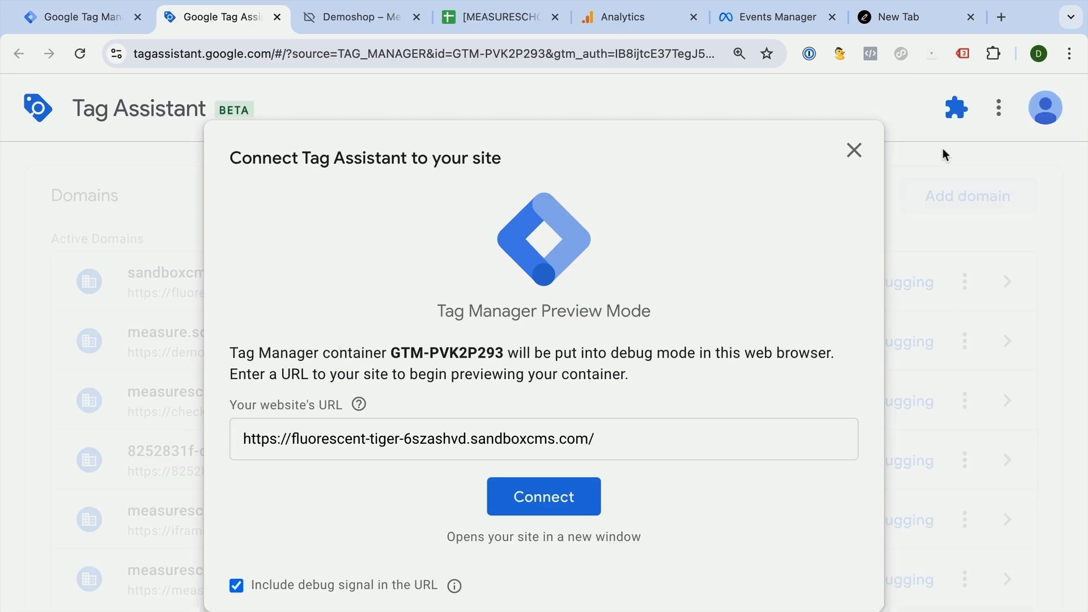
pyautogui.click(595, 497)
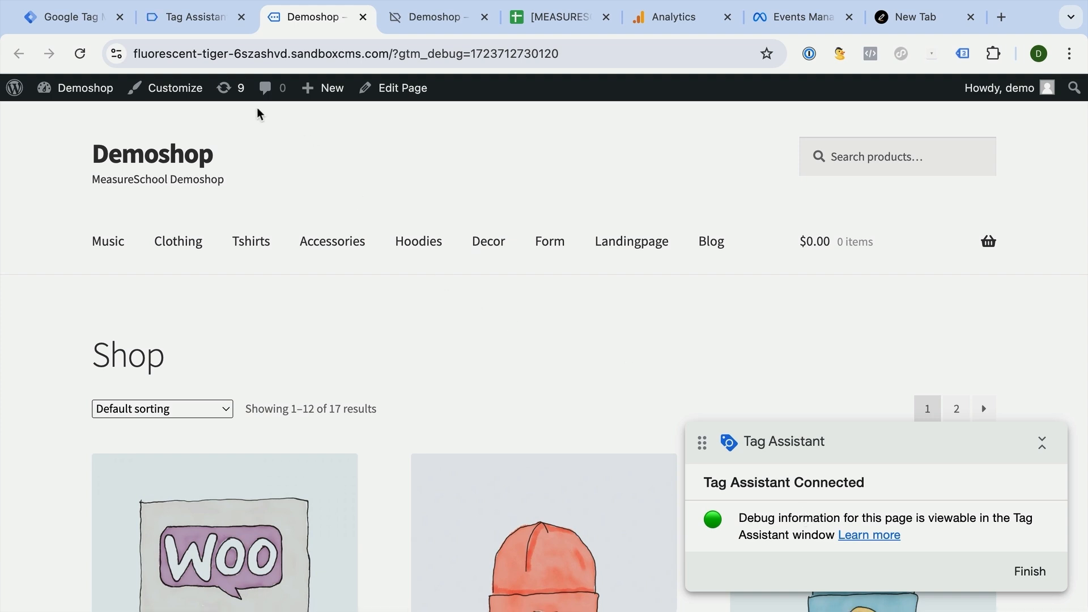
pyautogui.click(192, 18)
pyautogui.click(549, 469)
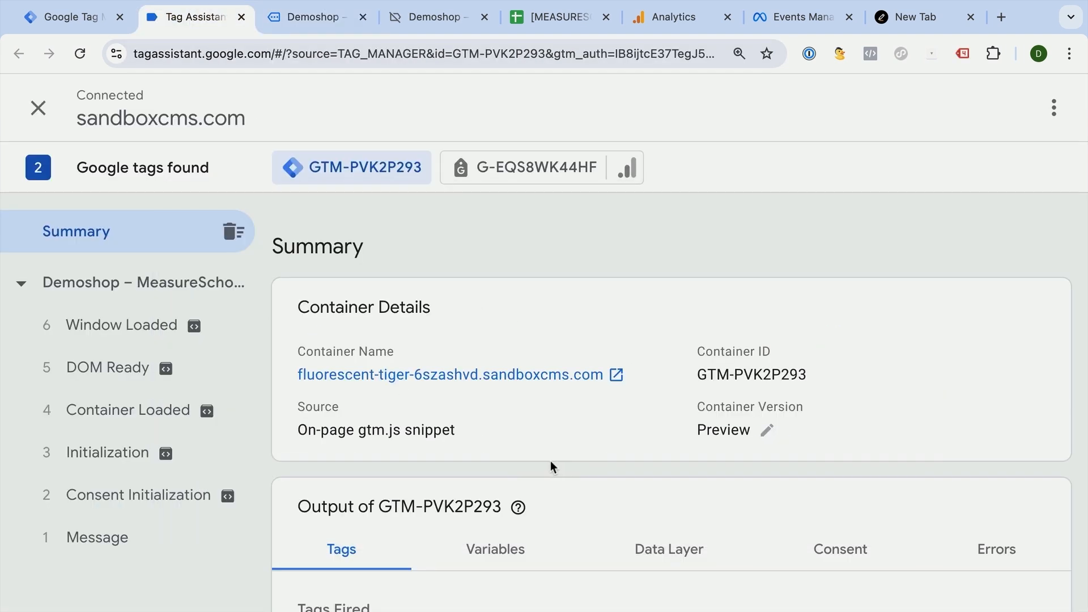
# - Examine the GA4 - Google Tag - All Pages tag's properties and firing triggers in the Tag Assistant summary
pyautogui.scroll(-3, 384, 405)
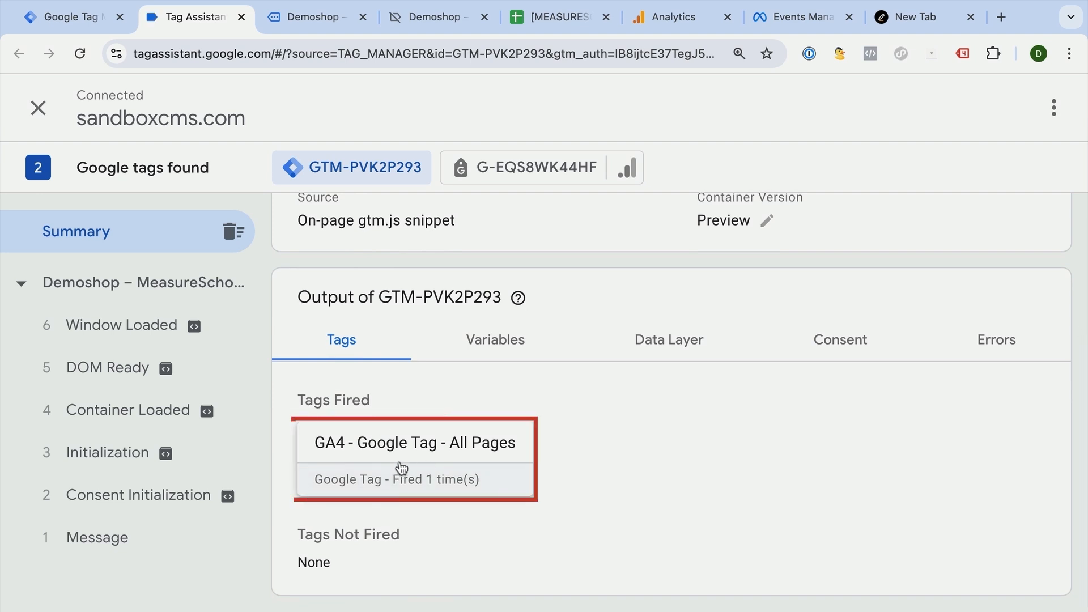
pyautogui.click(385, 473)
pyautogui.scroll(-3, 421, 327)
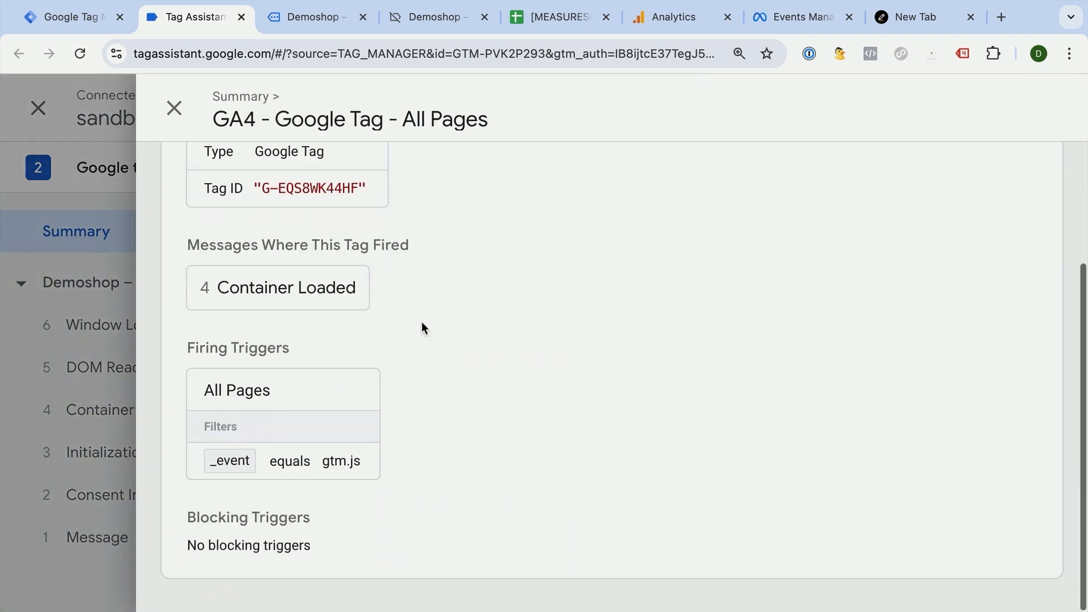
pyautogui.scroll(3, 422, 326)
pyautogui.click(176, 110)
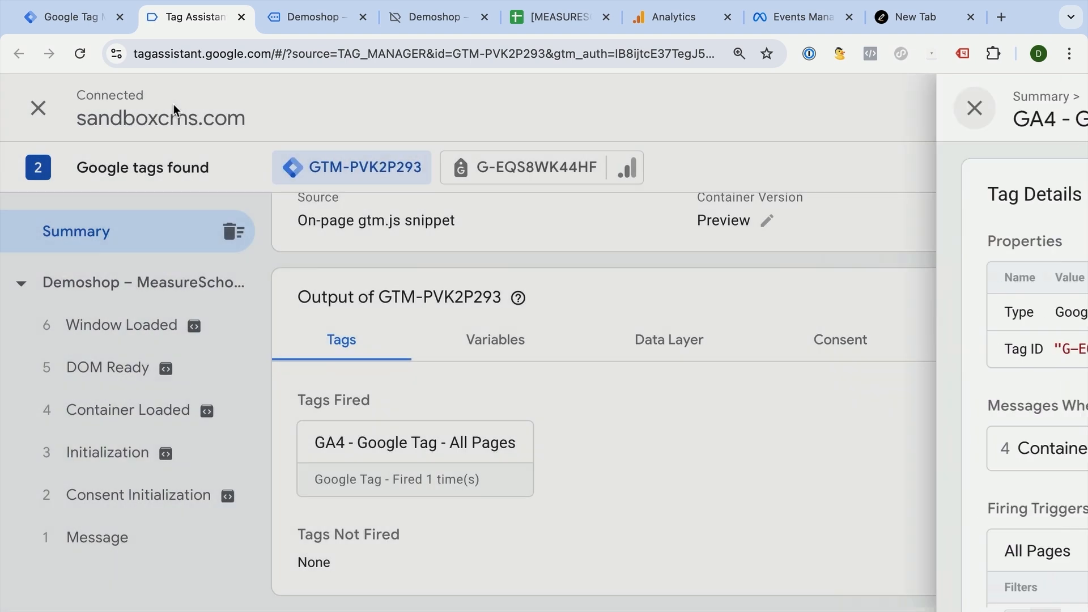
# - Return to Google Tag Manager, start a new tag and browse the available tag types
pyautogui.click(287, 15)
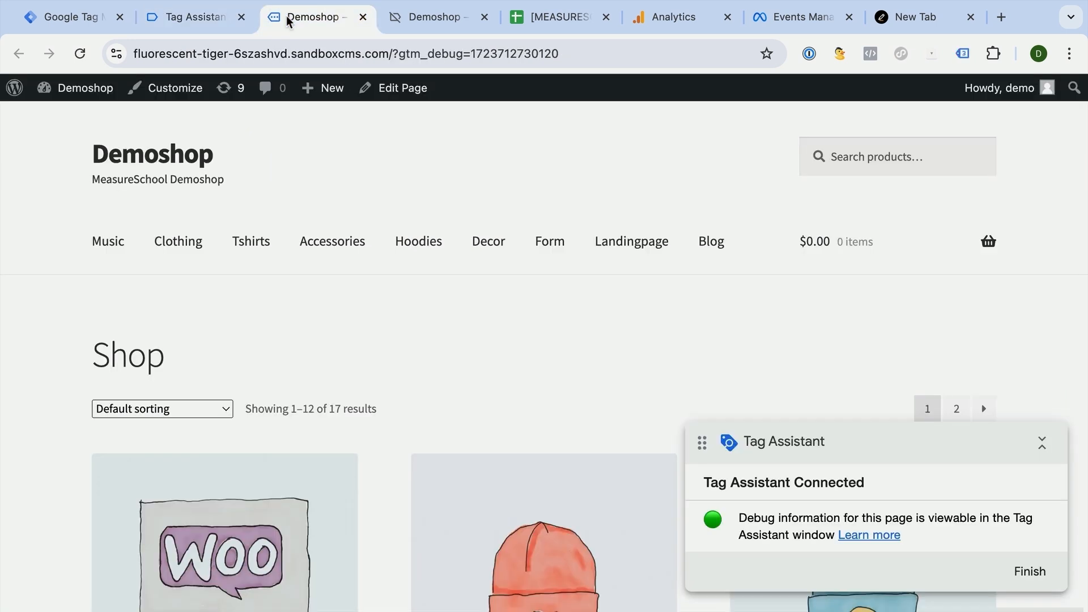
pyautogui.click(576, 22)
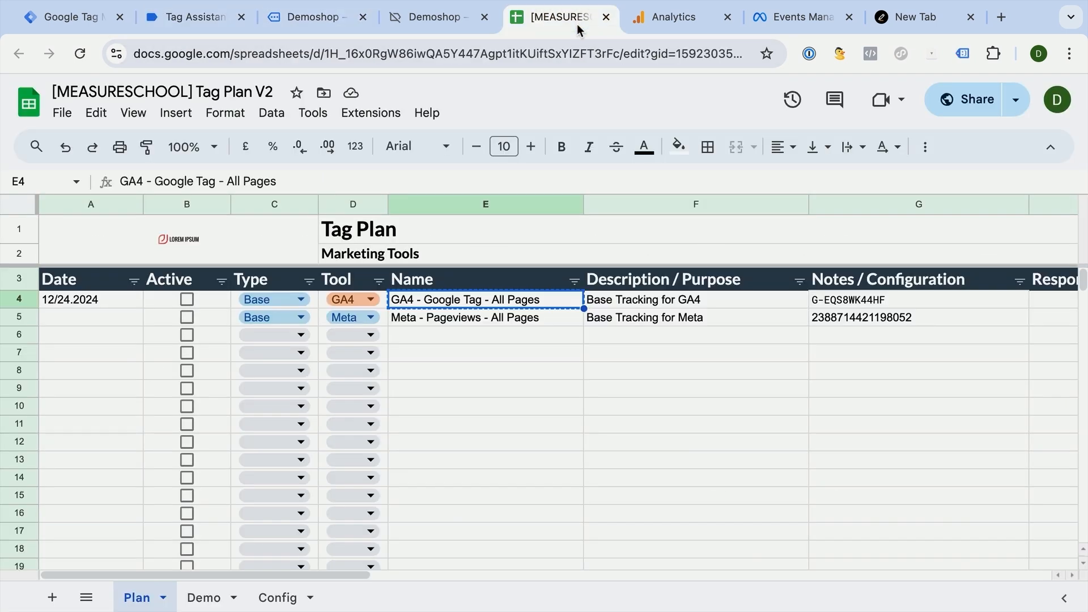
pyautogui.click(52, 27)
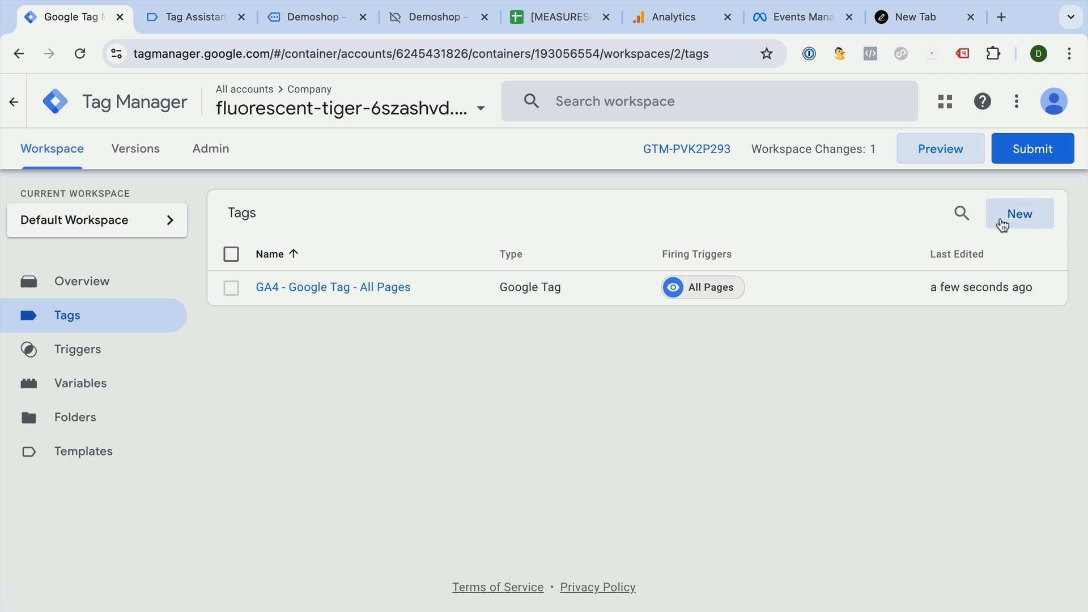
pyautogui.click(1002, 225)
pyautogui.click(433, 282)
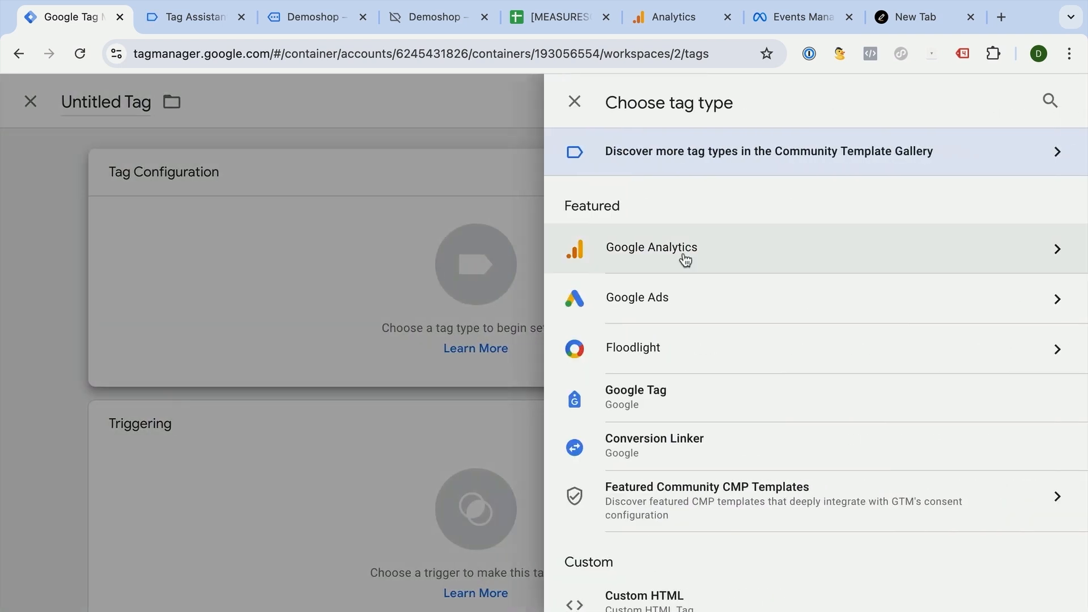
pyautogui.scroll(-20, 736, 256)
pyautogui.scroll(-20, 739, 256)
pyautogui.scroll(-6, 740, 256)
pyautogui.scroll(20, 739, 256)
pyautogui.scroll(10, 740, 256)
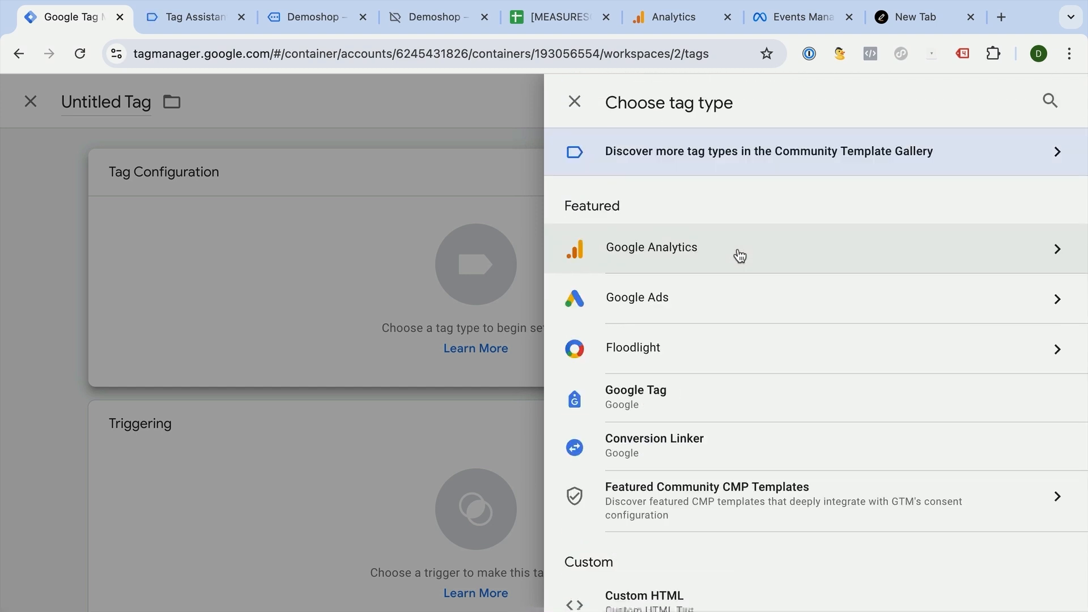
# - Search the Community Template Gallery for "faceb" and add the Facebook Pixel template by facebookarchive to the workspace
pyautogui.click(683, 169)
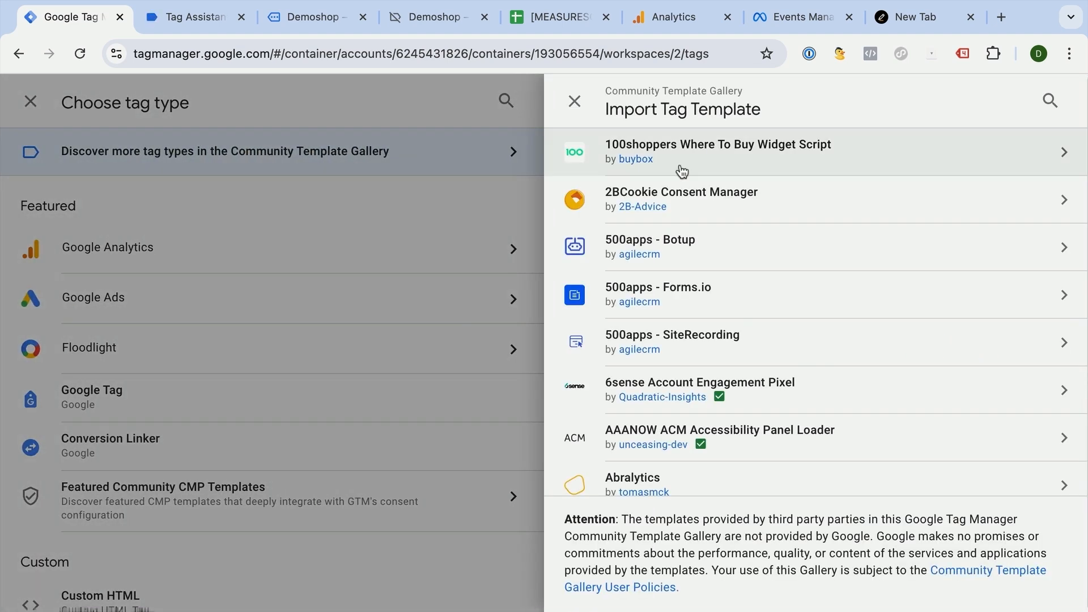
pyautogui.scroll(-15, 682, 199)
pyautogui.scroll(-5, 703, 204)
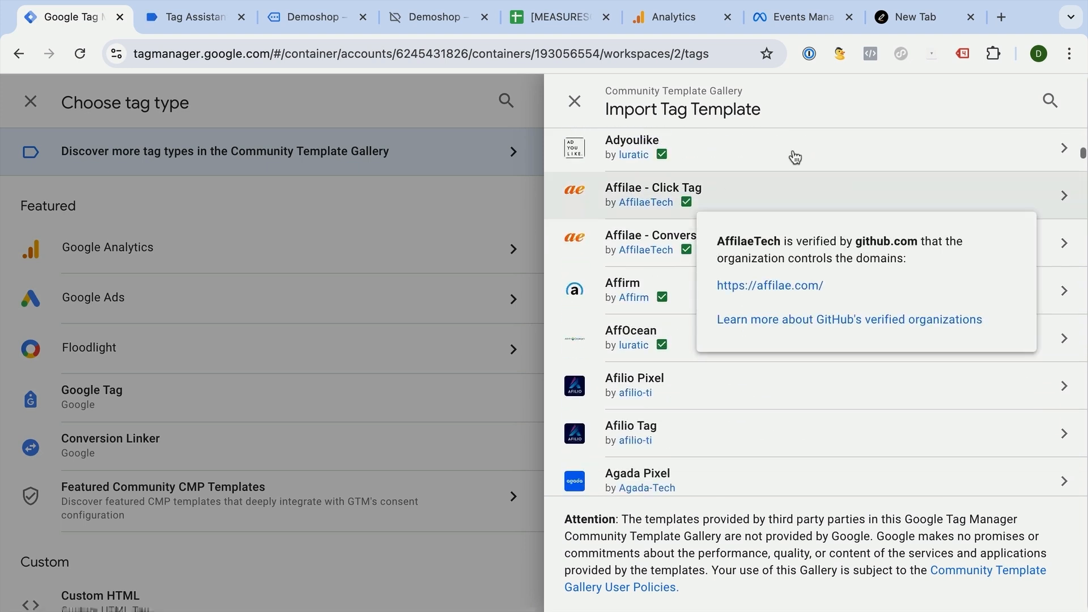
pyautogui.click(1049, 102)
pyautogui.write('faceb')
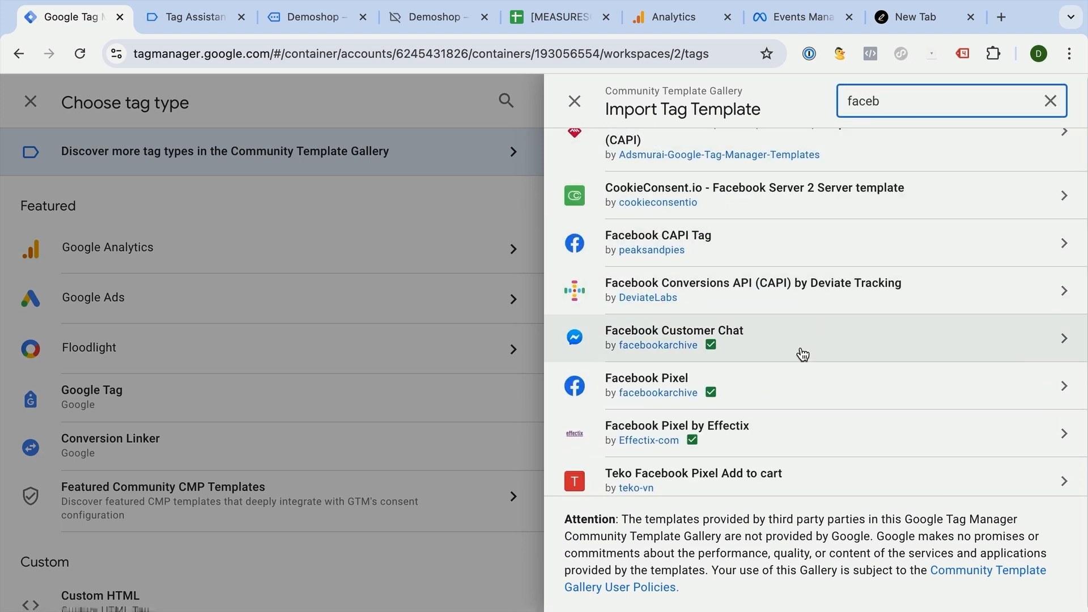
pyautogui.click(770, 395)
pyautogui.click(959, 102)
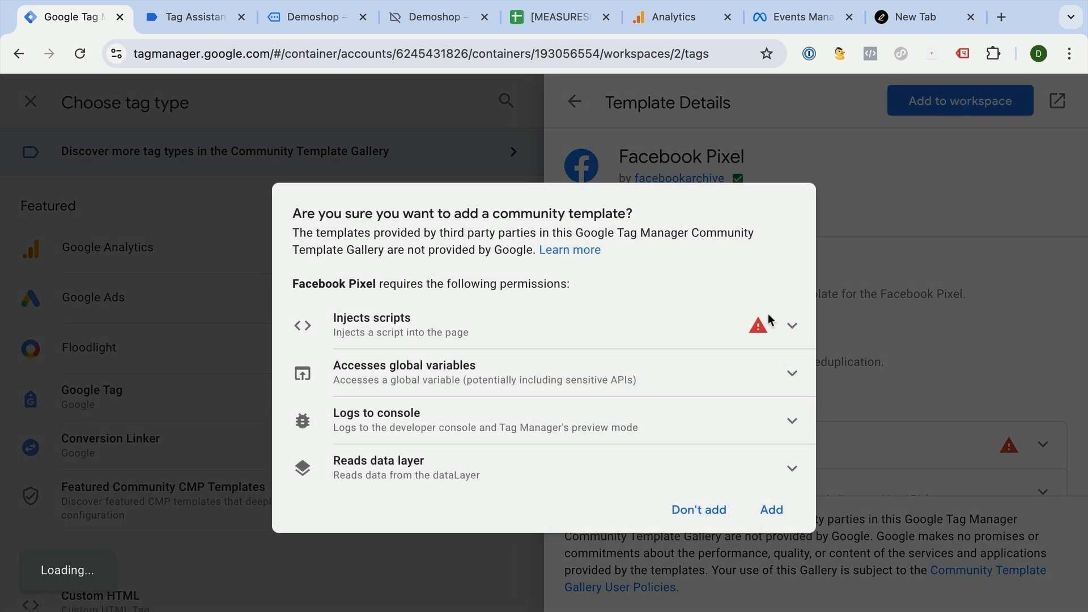
pyautogui.click(773, 511)
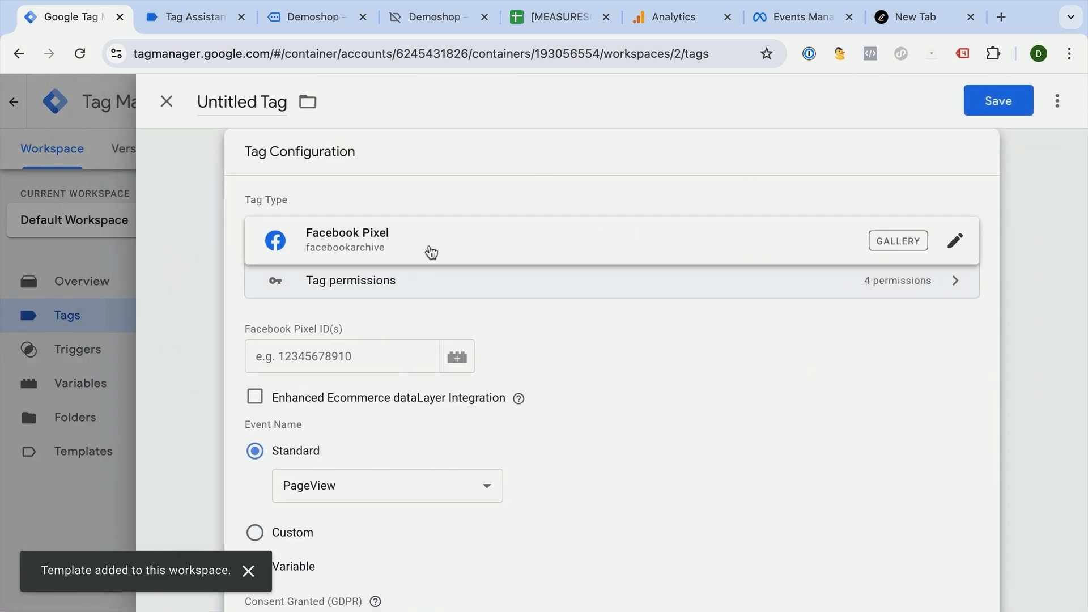
# - Search the available tag types for "face" and close the tag type selection
pyautogui.click(431, 251)
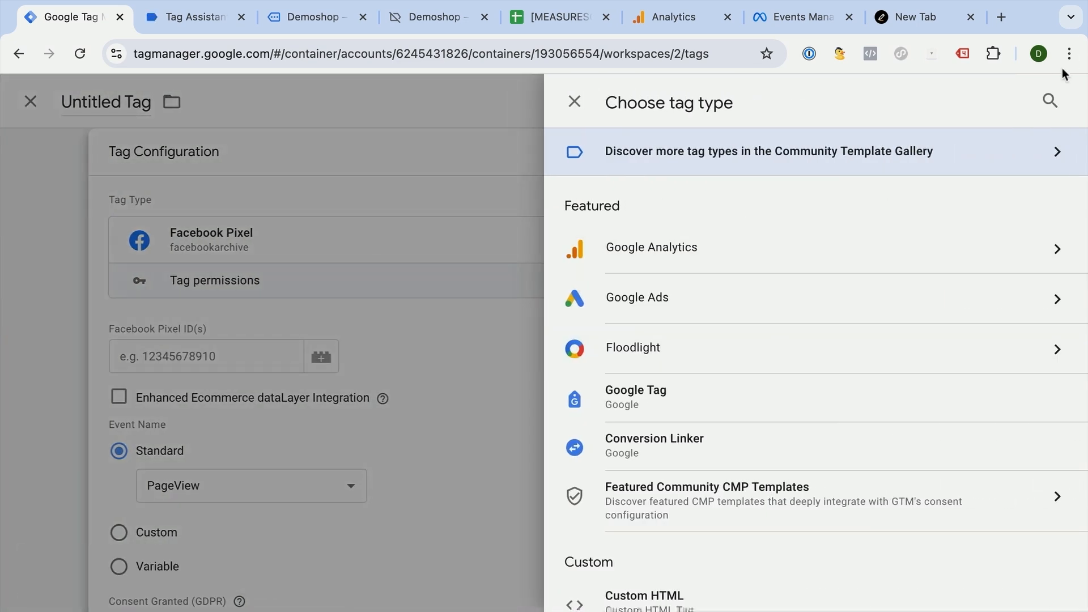
pyautogui.click(1061, 99)
pyautogui.write('face')
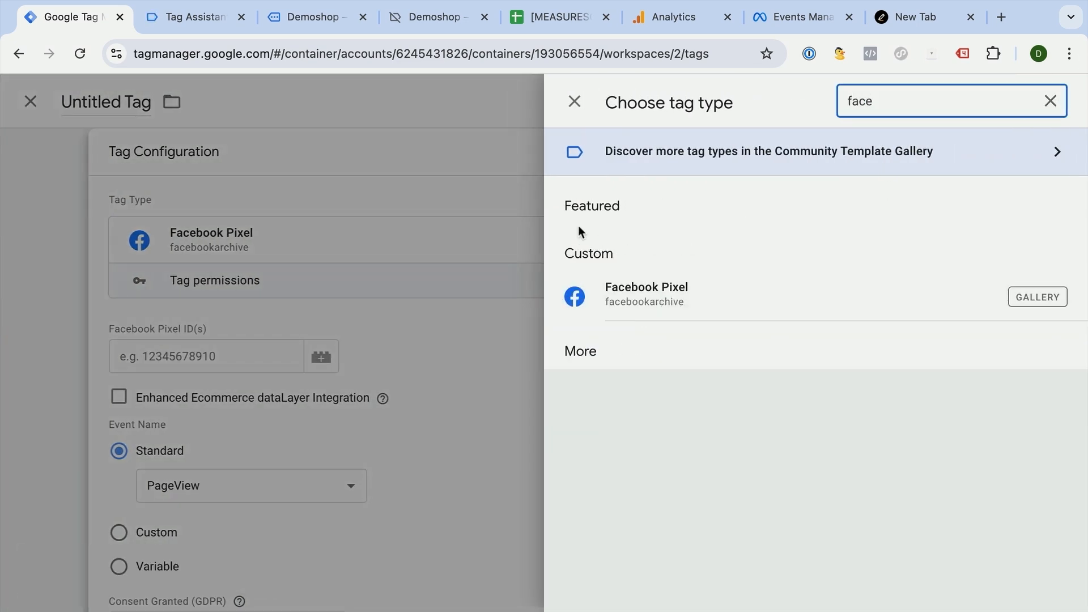
pyautogui.click(411, 154)
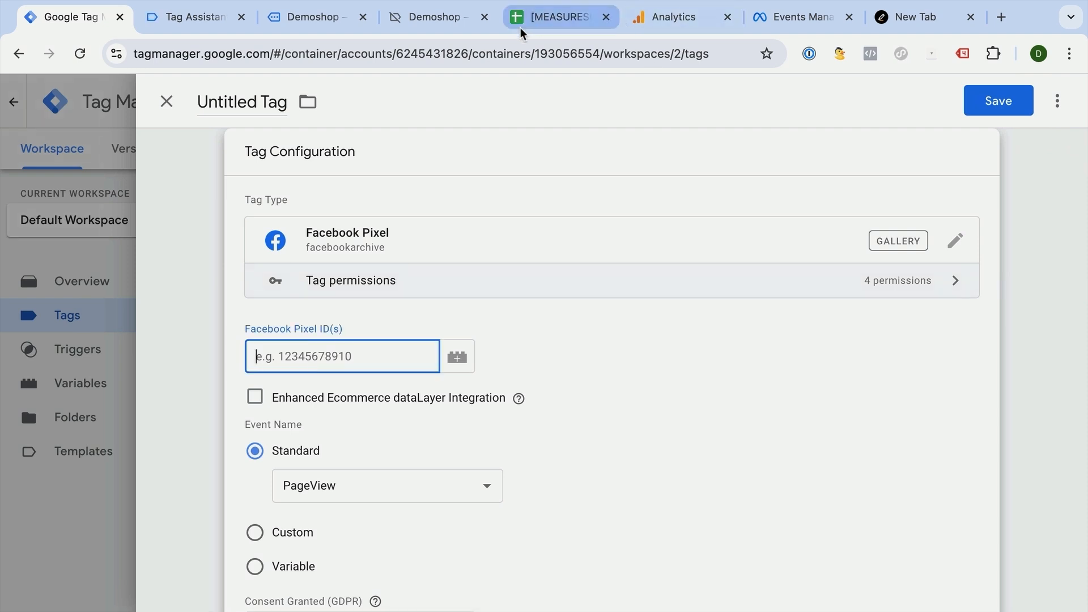
# - Copy the Meta pixel ID from the Tag Plan's Notes / Configuration column into the new tag's Facebook Pixel ID(s) field
pyautogui.click(533, 18)
pyautogui.click(843, 318)
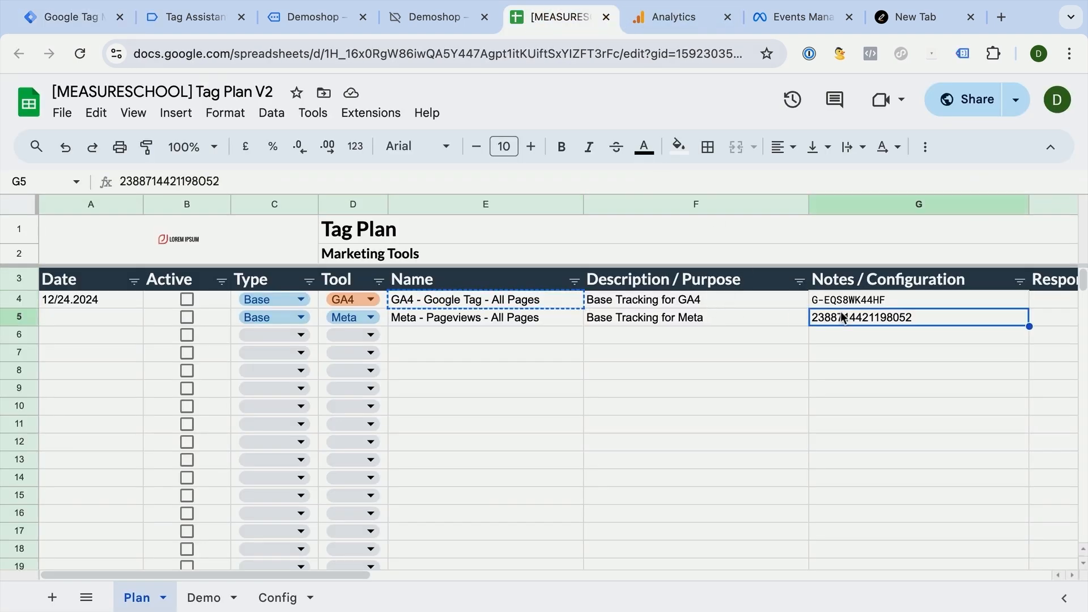
pyautogui.click(68, 18)
pyautogui.hotkey('ctrl', 'v')
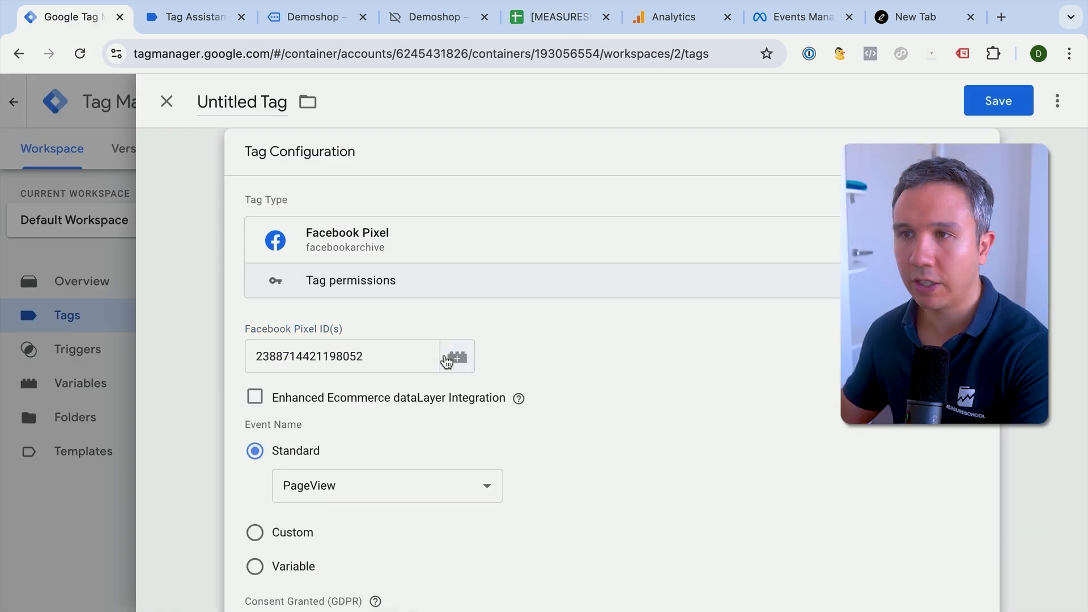
# - Review the Facebook Pixel tag's settings and assign the All Pages trigger to it
pyautogui.scroll(-3, 184, 414)
pyautogui.scroll(-5, 184, 414)
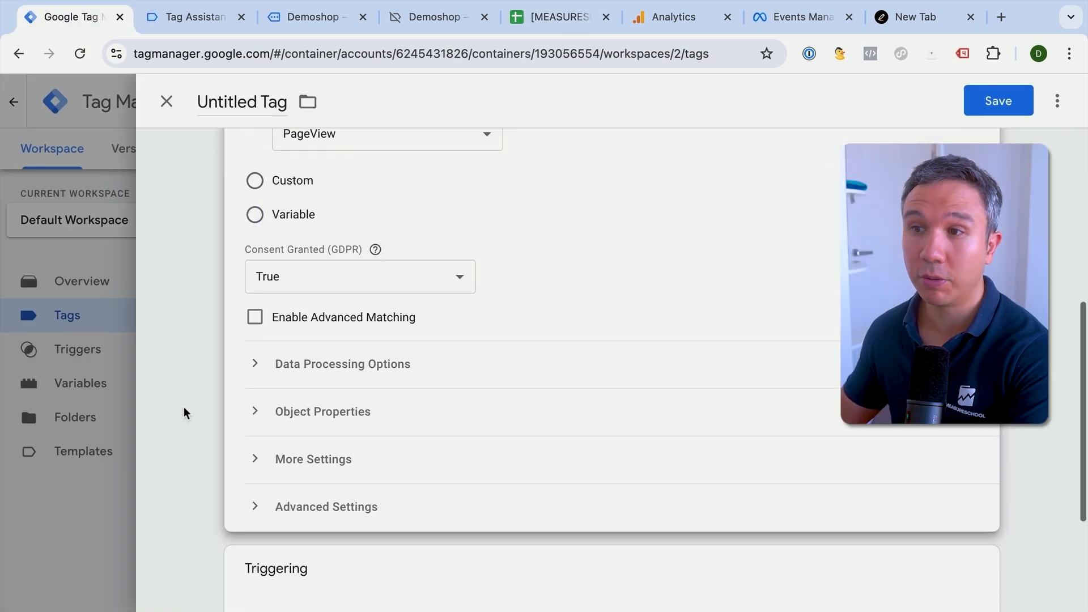
pyautogui.scroll(5, 184, 414)
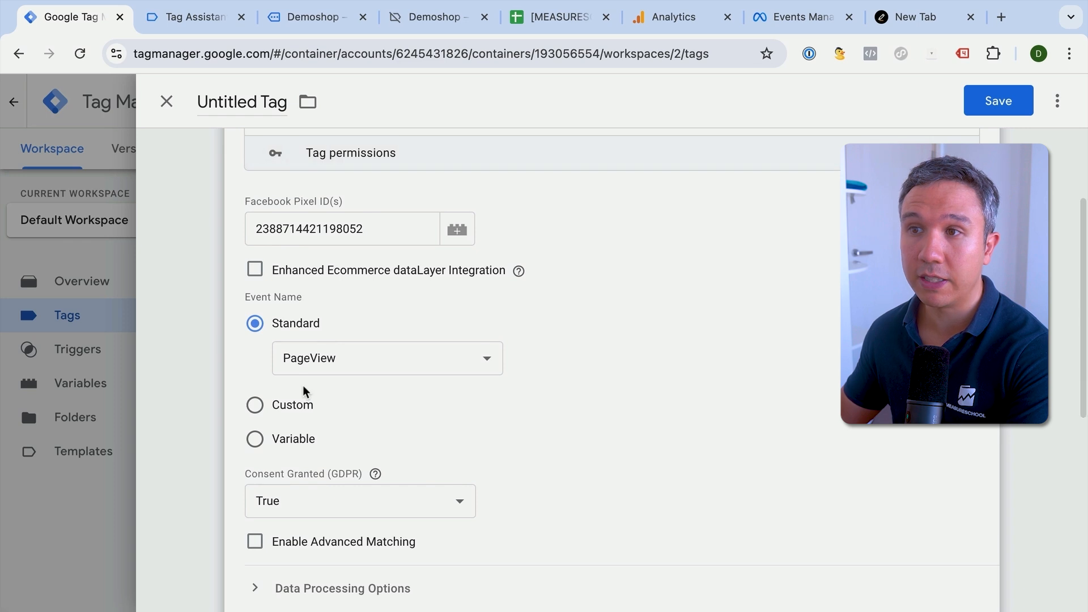
pyautogui.scroll(-5, 194, 396)
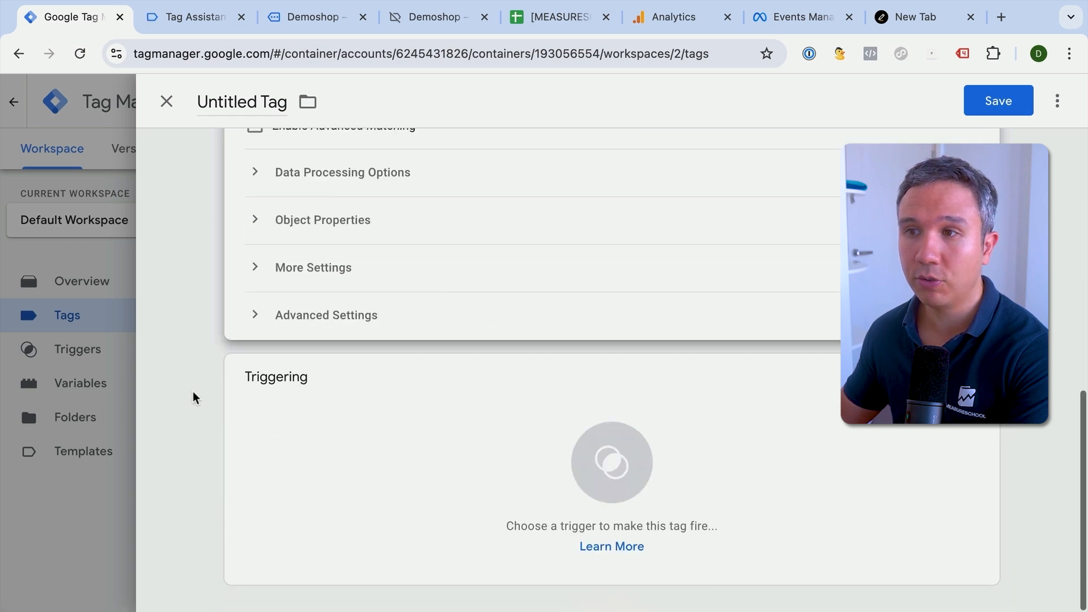
pyautogui.click(374, 446)
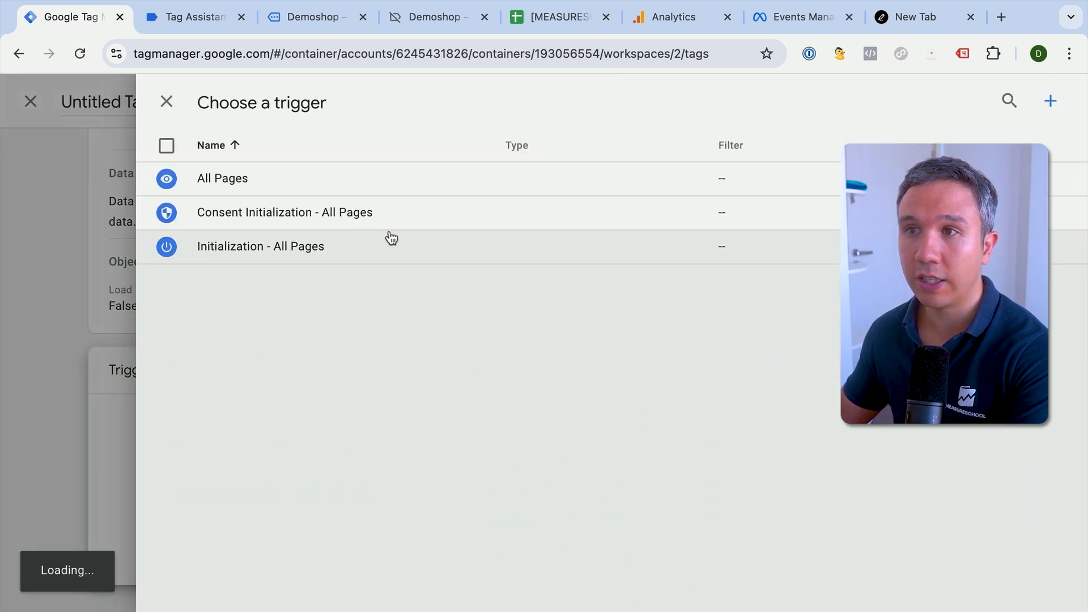
pyautogui.click(387, 187)
# - Name the tag "Meta - Pageviews - All Pages" using the name copied from the Tag Plan spreadsheet, and save it
pyautogui.click(558, 17)
pyautogui.click(500, 317)
pyautogui.hotkey('ctrl', 'c')
pyautogui.click(70, 14)
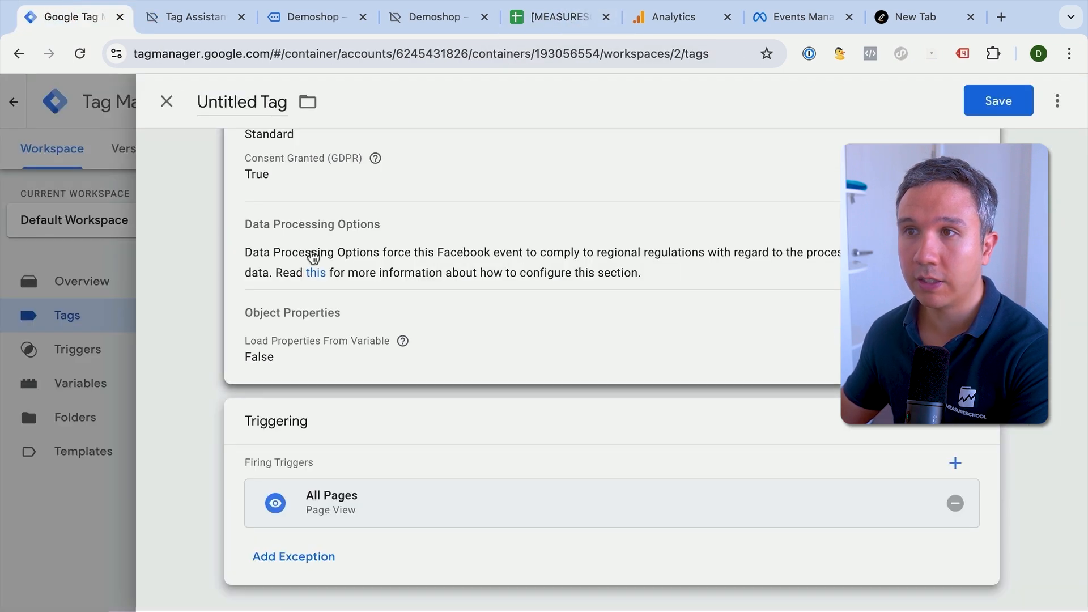
pyautogui.click(238, 101)
pyautogui.hotkey('ctrl', 'v')
pyautogui.click(1019, 101)
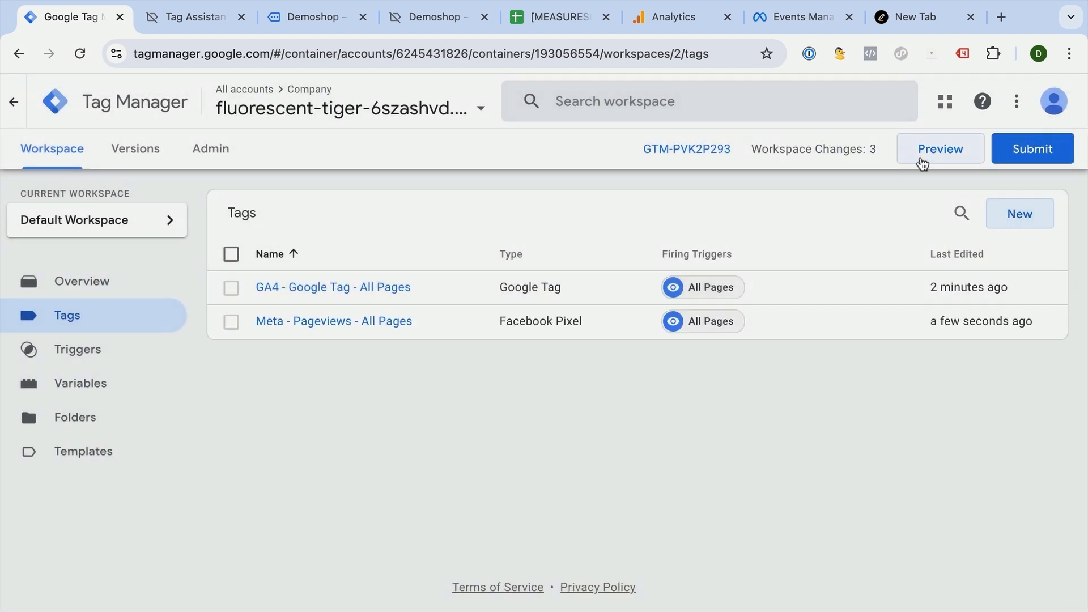
# - Preview the container, connect Tag Assistant to the demo shop and check the fired tags in the summary
pyautogui.click(923, 163)
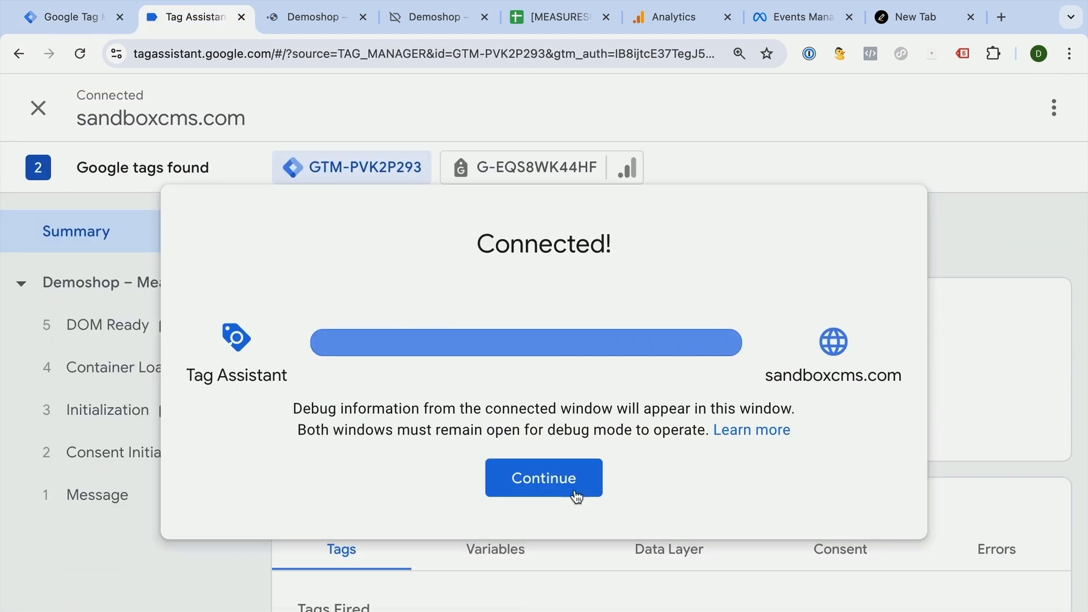
pyautogui.click(574, 486)
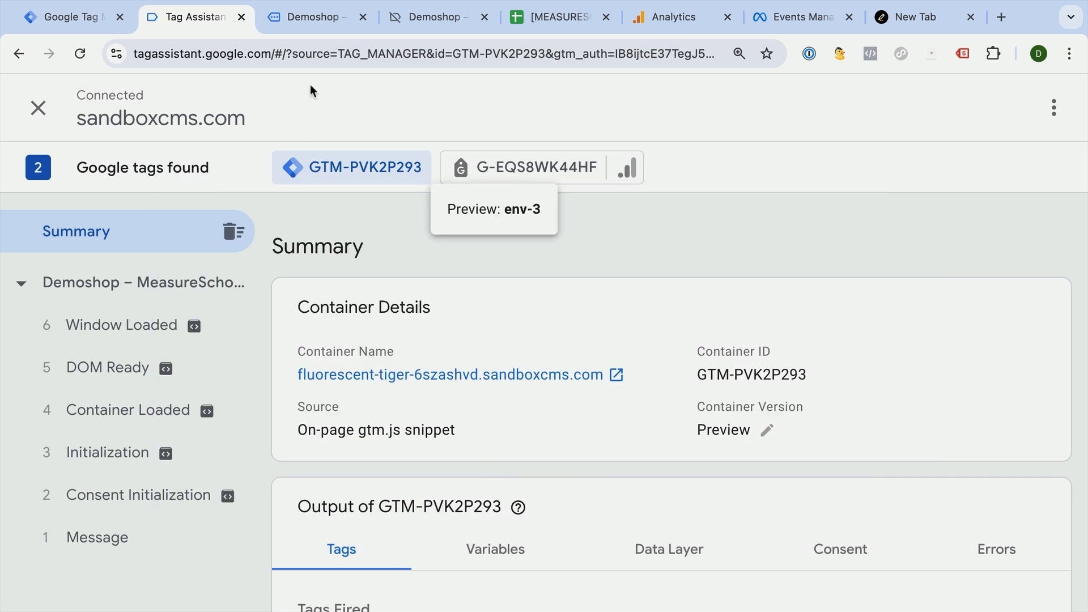
pyautogui.click(320, 17)
pyautogui.scroll(-3, 371, 249)
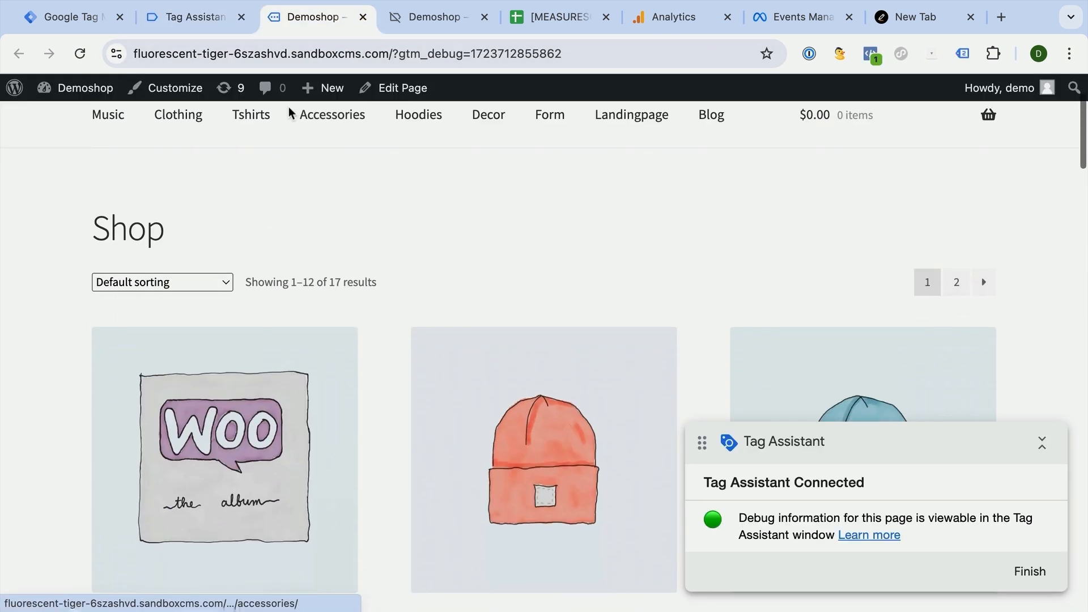
pyautogui.click(193, 17)
pyautogui.scroll(-3, 340, 238)
pyautogui.scroll(-1, 347, 244)
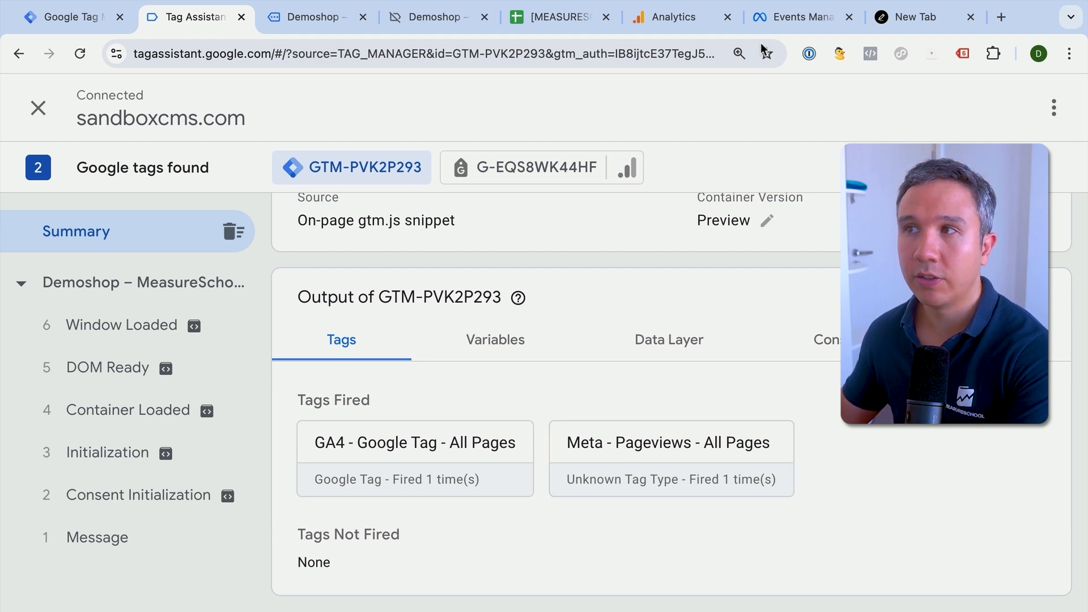
# - Close the installation instructions in Google Analytics and open DebugView for the demoshop.com property
pyautogui.click(691, 25)
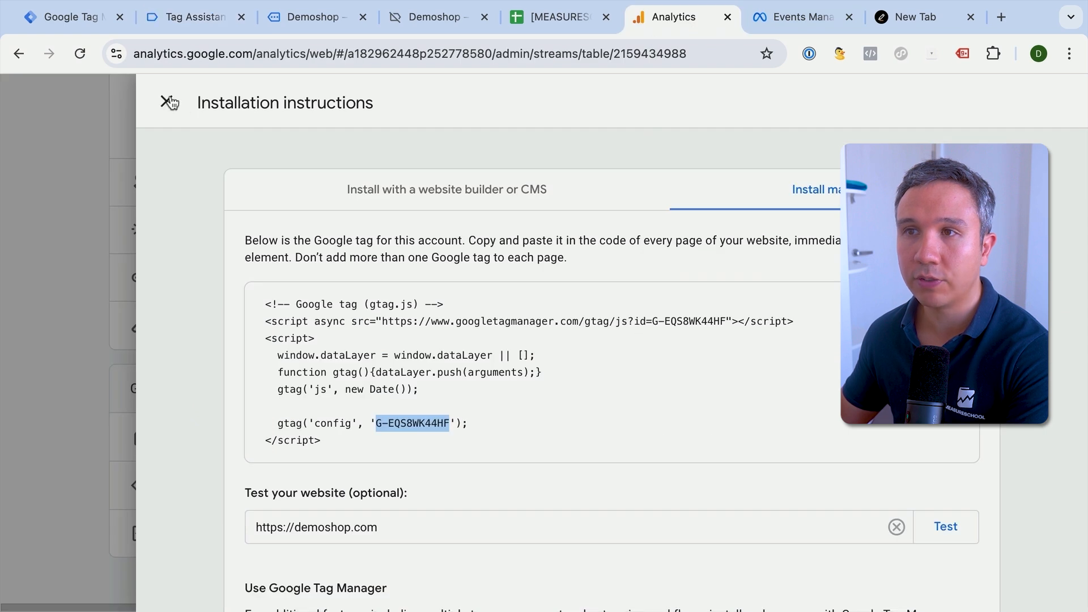
pyautogui.click(166, 102)
pyautogui.click(162, 260)
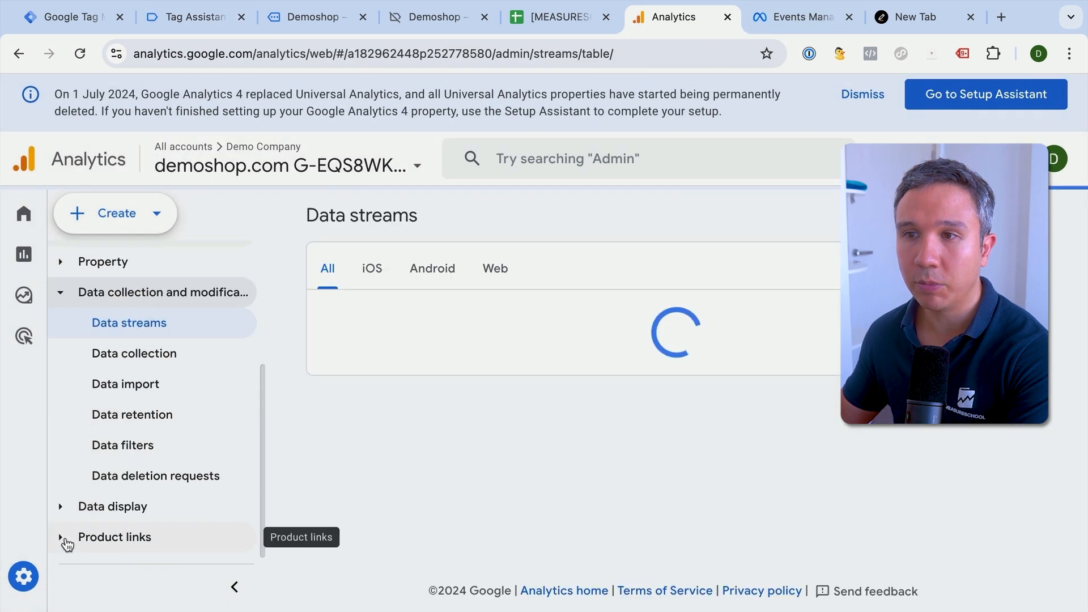
pyautogui.click(63, 505)
pyautogui.scroll(-6, 119, 463)
pyautogui.scroll(5, 121, 476)
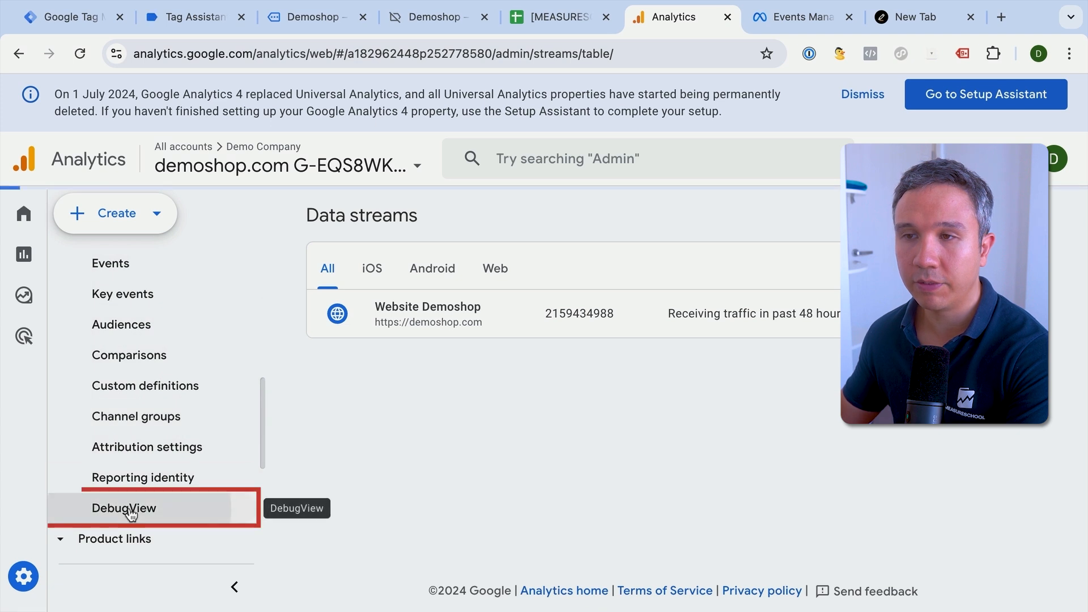
pyautogui.click(130, 511)
# - Inspect the parameters of a page_view event in the DebugView timeline
pyautogui.scroll(-2, 636, 401)
pyautogui.scroll(2, 708, 459)
pyautogui.click(721, 434)
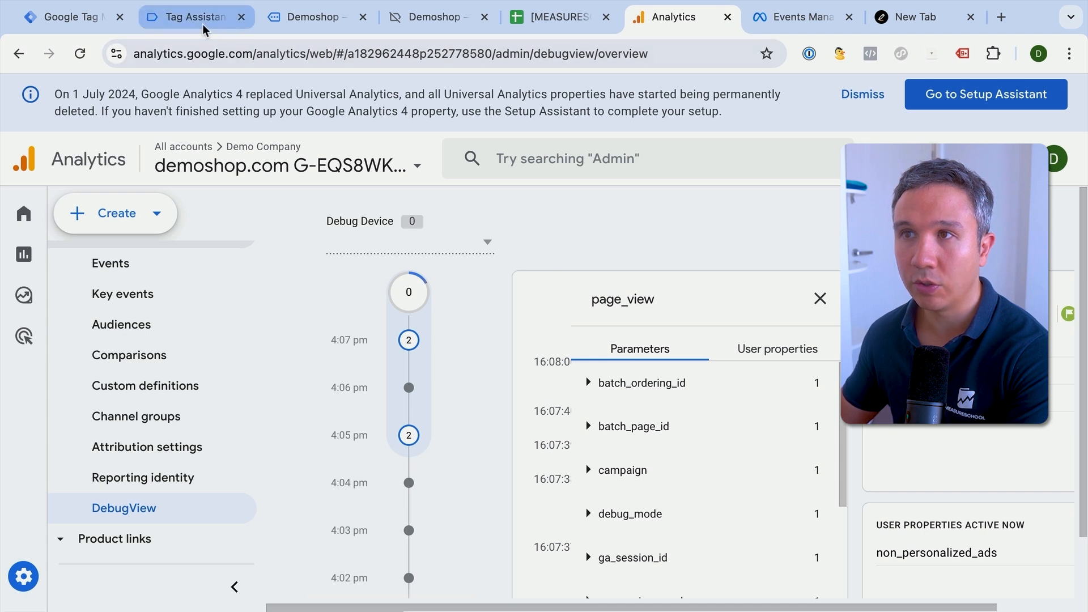
# - Open the Beanie product page in the demo shop and inspect the page_location parameter of its page_view event in DebugView
pyautogui.click(289, 18)
pyautogui.click(444, 408)
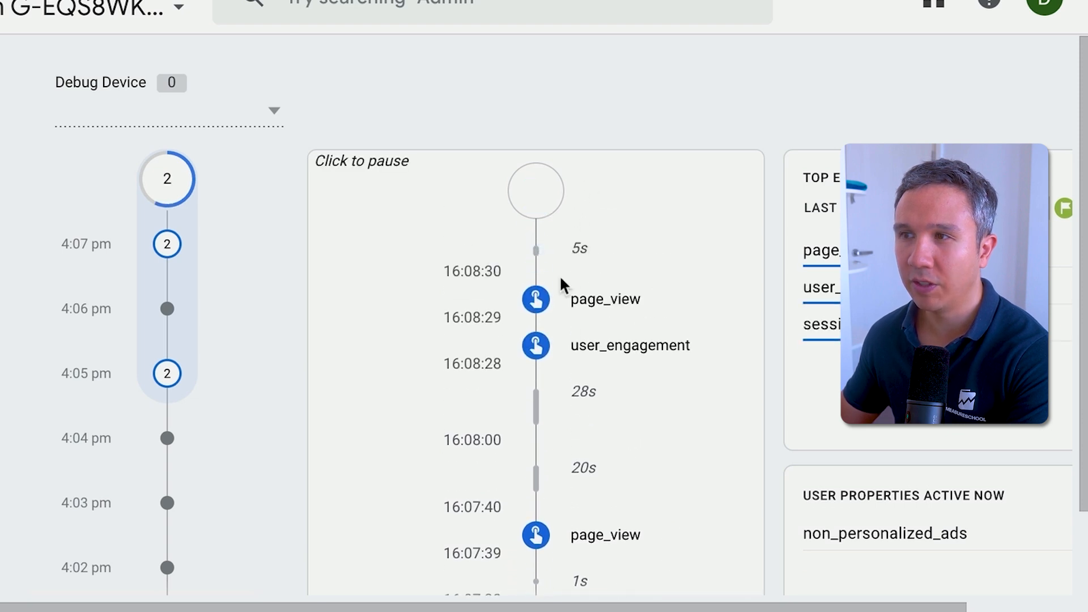
pyautogui.click(537, 300)
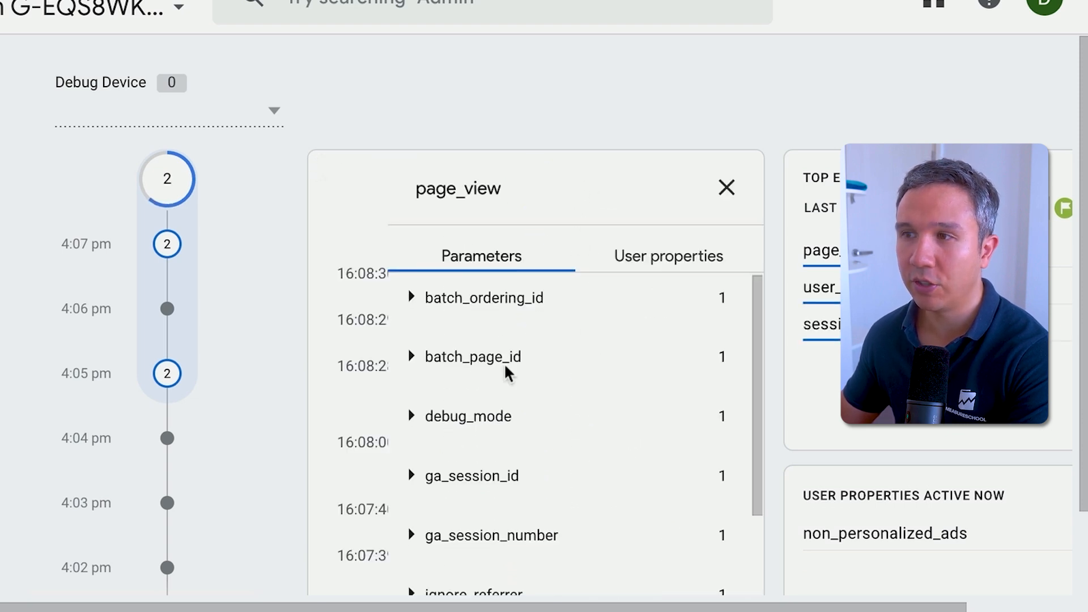
pyautogui.scroll(-3, 507, 368)
pyautogui.click(451, 486)
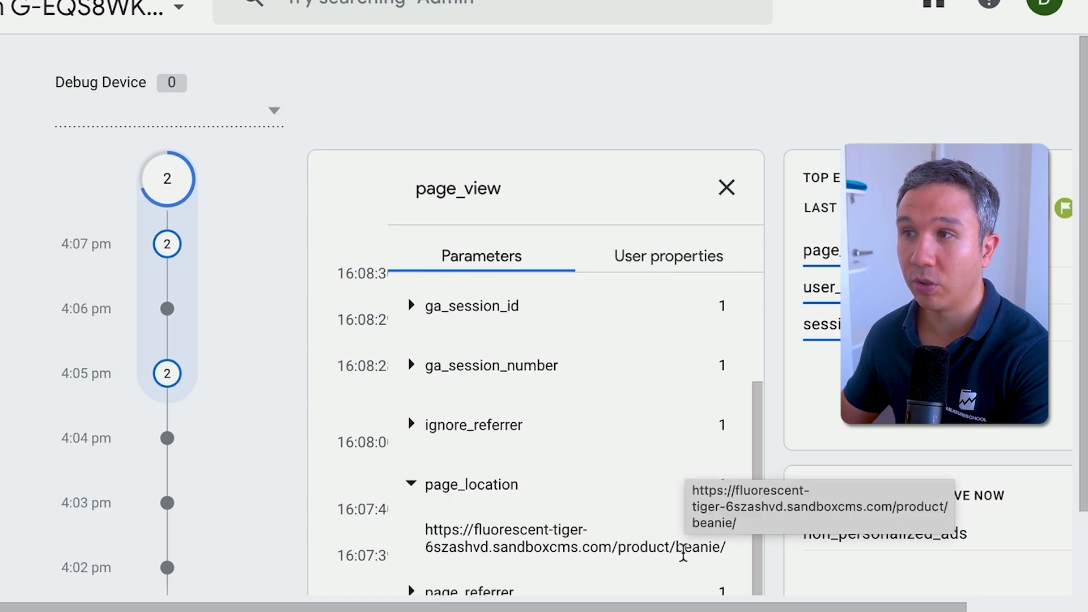
pyautogui.click(725, 188)
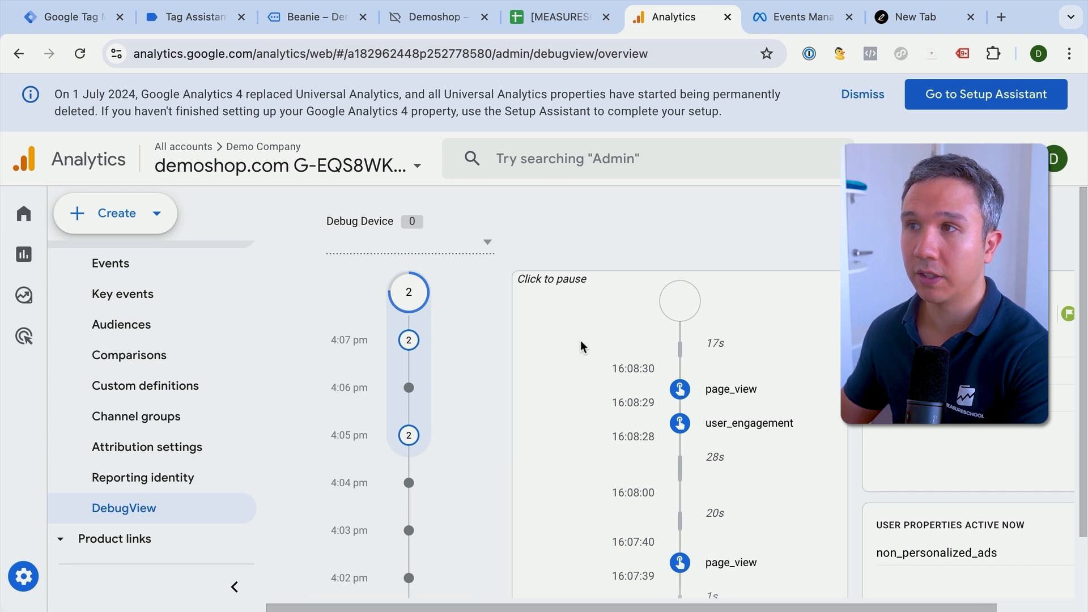
# - Switch to Meta Events Manager, leave the new pixel setup and expand the website events check in the pixel's test events
pyautogui.click(798, 17)
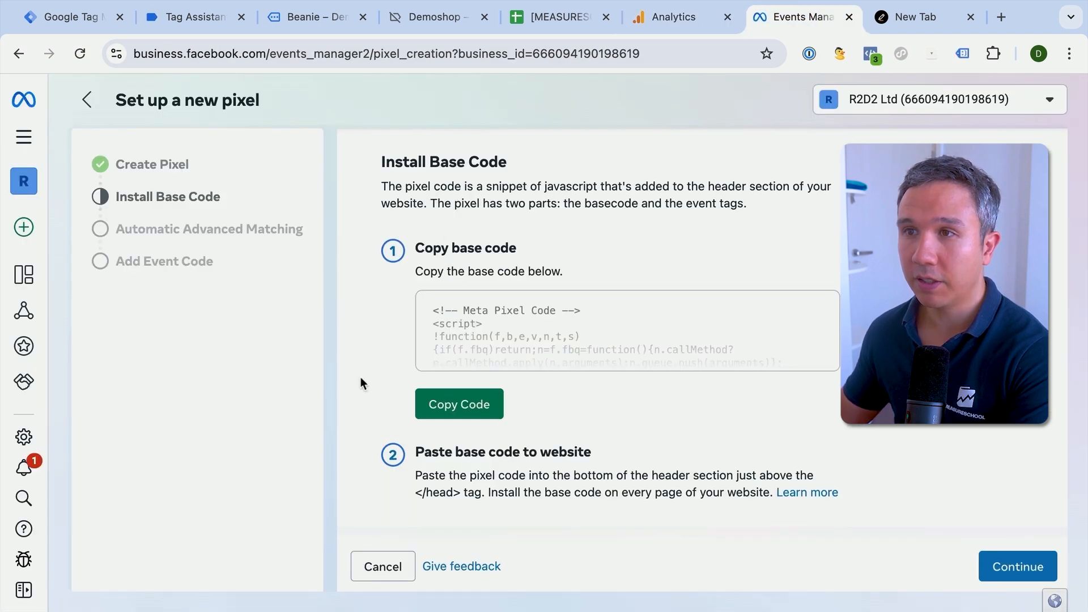
pyautogui.click(88, 101)
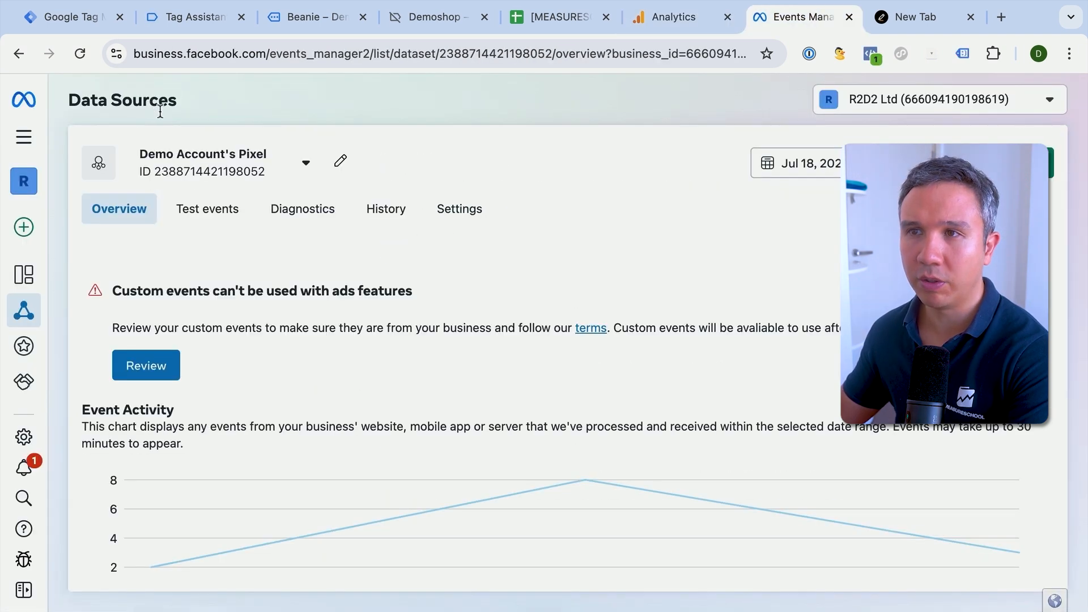
pyautogui.click(207, 214)
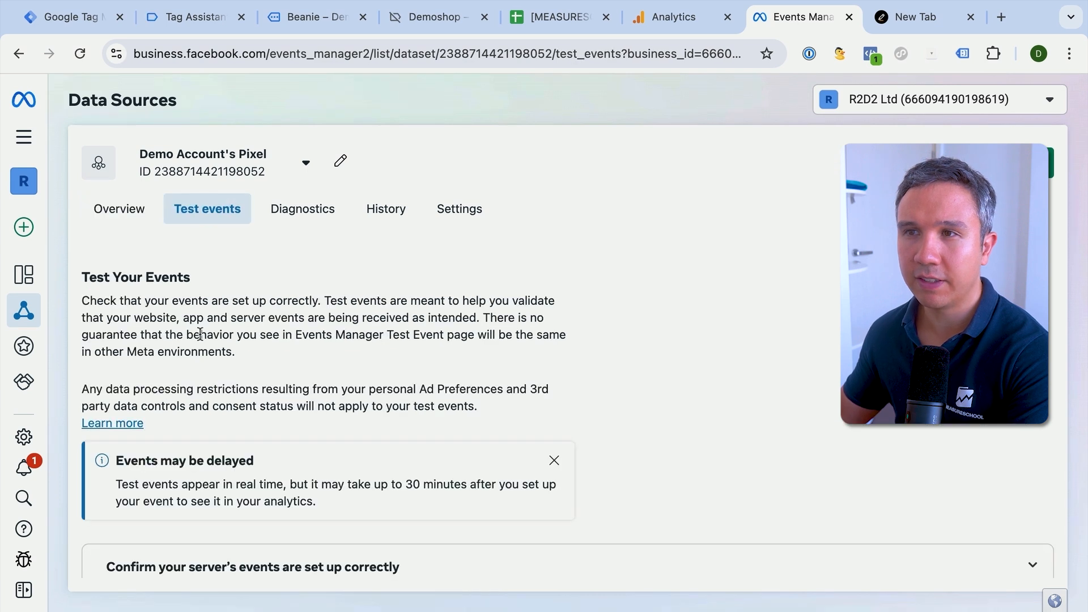
pyautogui.scroll(-3, 198, 337)
pyautogui.click(325, 538)
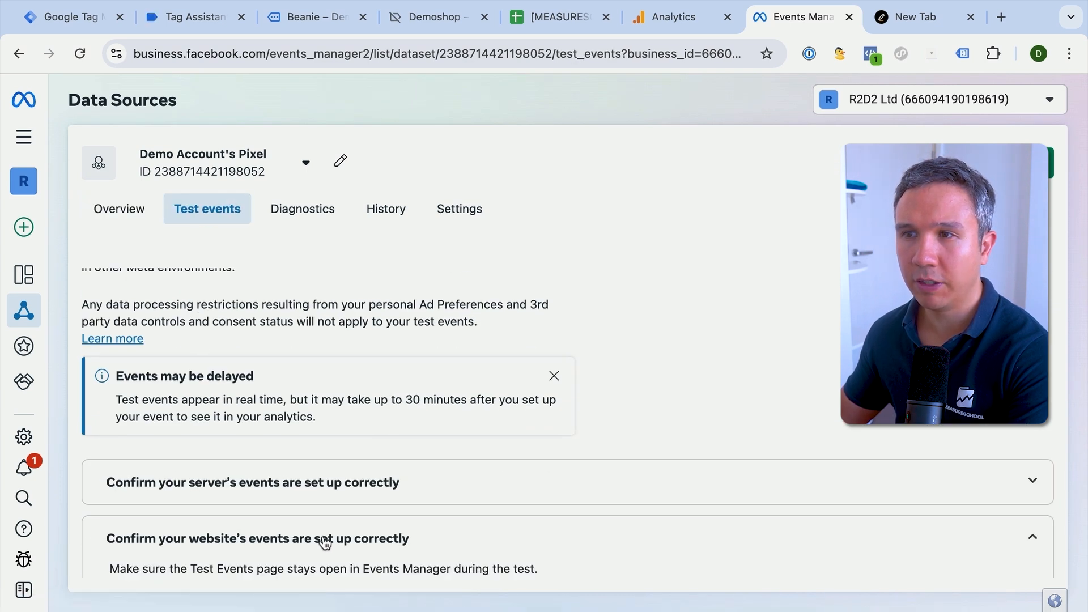
pyautogui.scroll(-4, 324, 536)
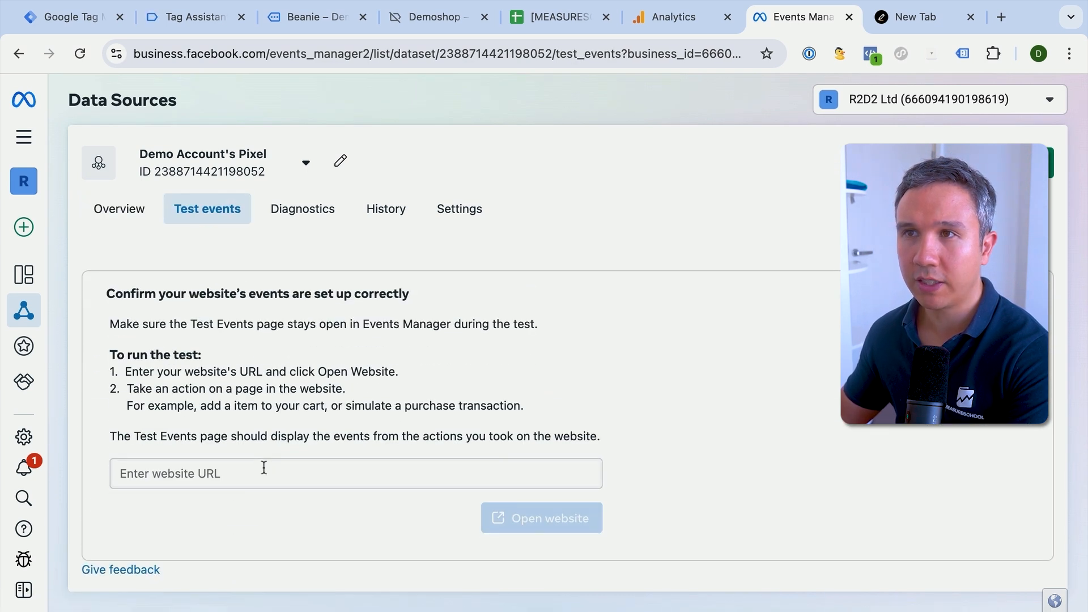
# - Copy the Beanie product page URL from the demo shop into the website events test and open the website from there
pyautogui.click(295, 20)
pyautogui.click(231, 53)
pyautogui.hotkey('ctrl', 'c')
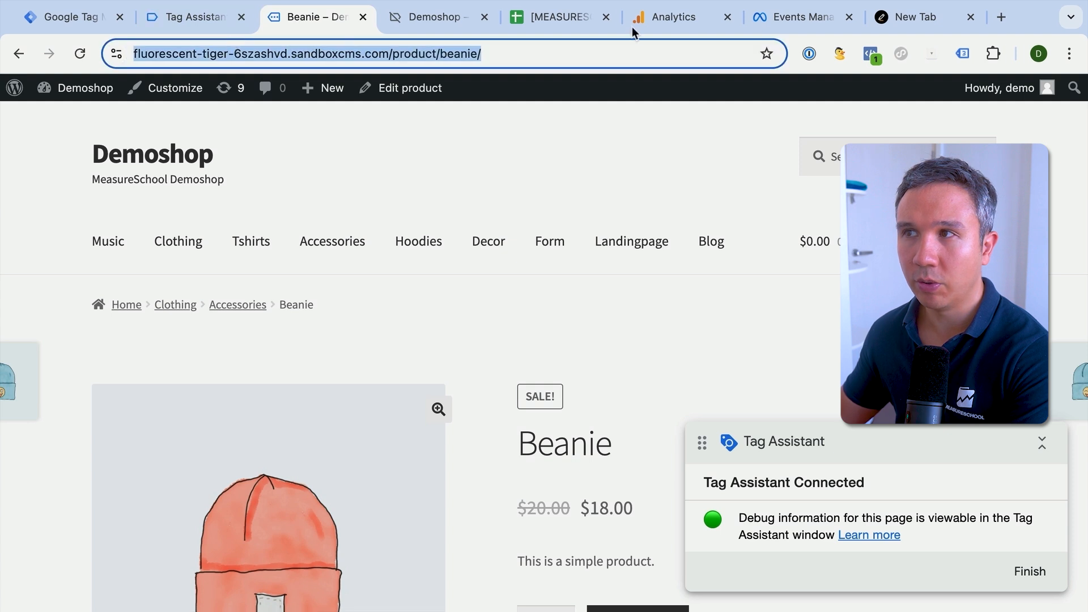
pyautogui.click(802, 19)
pyautogui.click(369, 476)
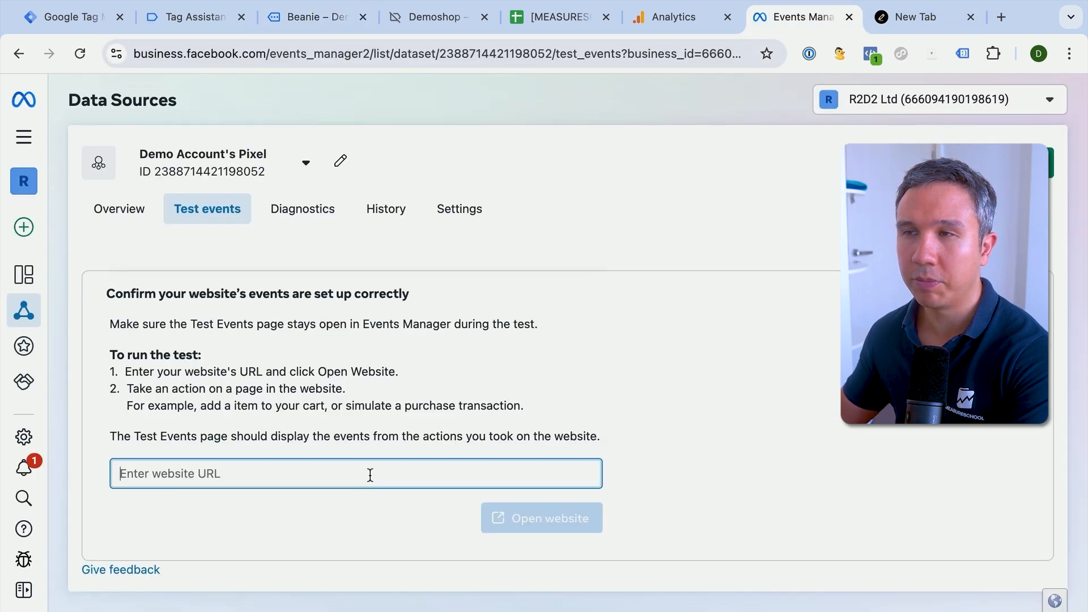
pyautogui.hotkey('ctrl', 'v')
pyautogui.scroll(-2, 517, 534)
pyautogui.click(544, 527)
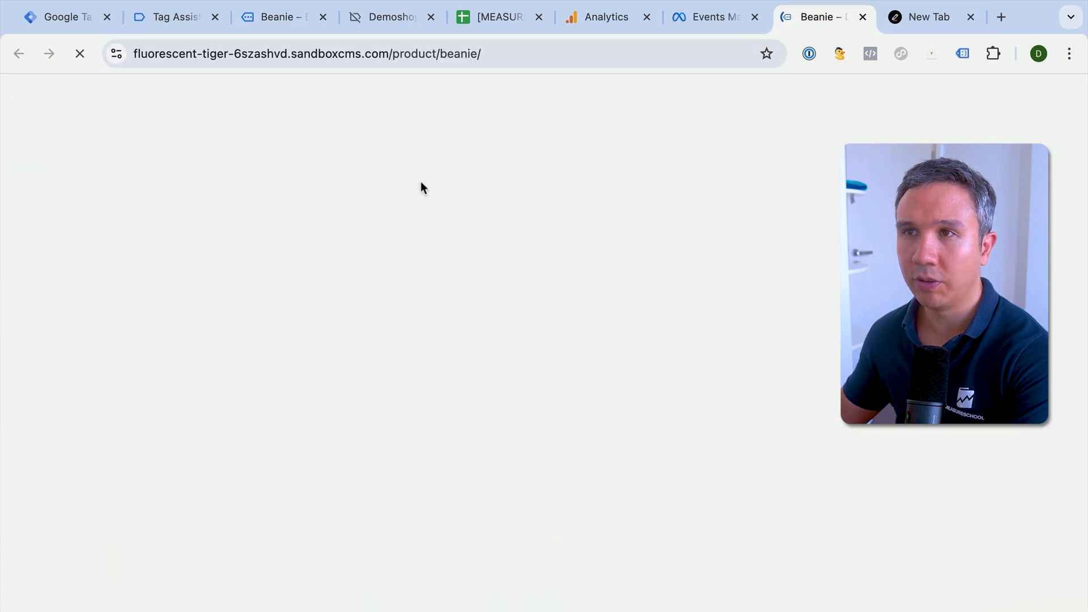
# - Add the Beanie to the cart on the newly opened shop page and check Meta's test events for activity
pyautogui.click(719, 19)
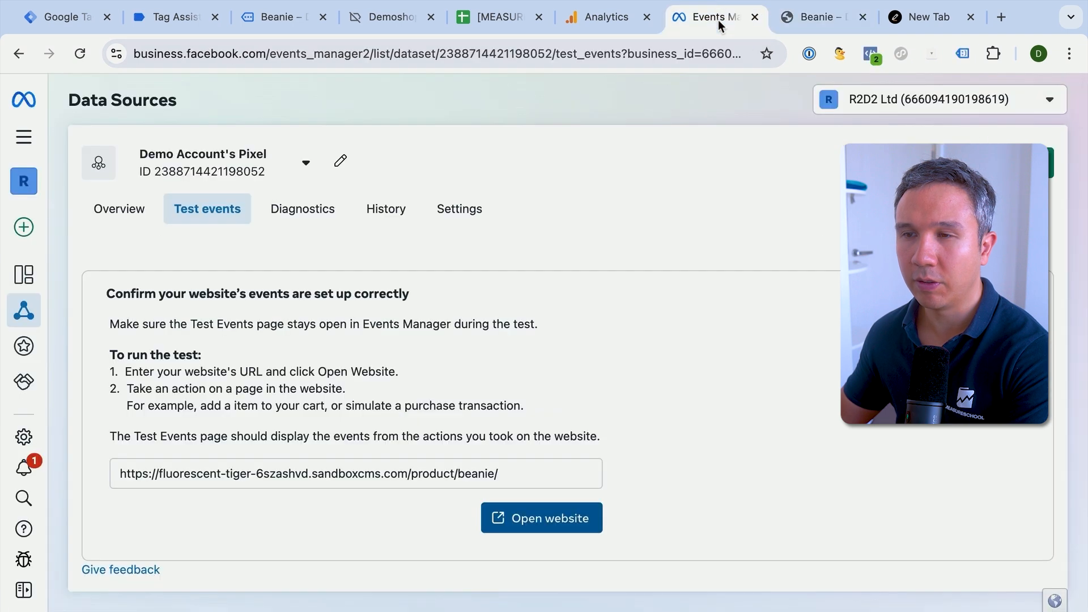
pyautogui.scroll(5, 618, 309)
pyautogui.scroll(-5, 618, 309)
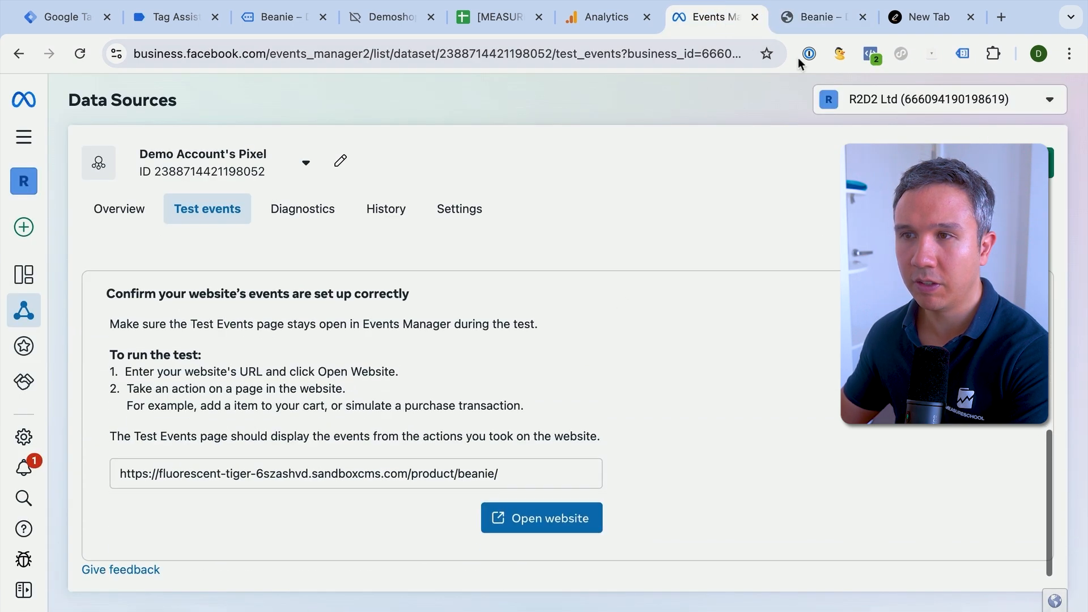
pyautogui.click(804, 18)
pyautogui.scroll(-4, 623, 425)
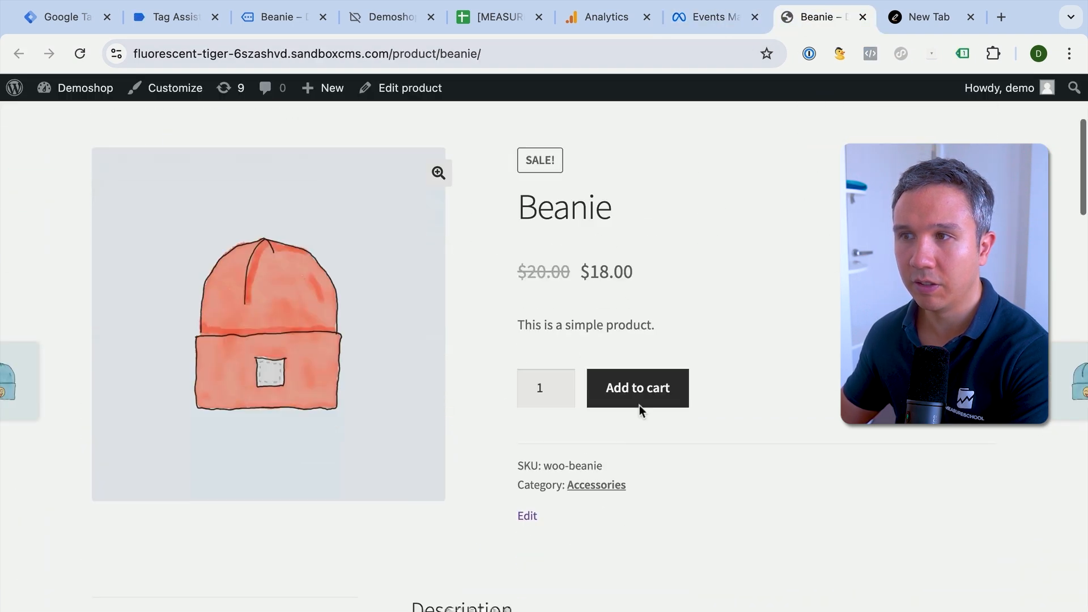
pyautogui.click(644, 399)
pyautogui.scroll(-6, 644, 396)
pyautogui.click(720, 23)
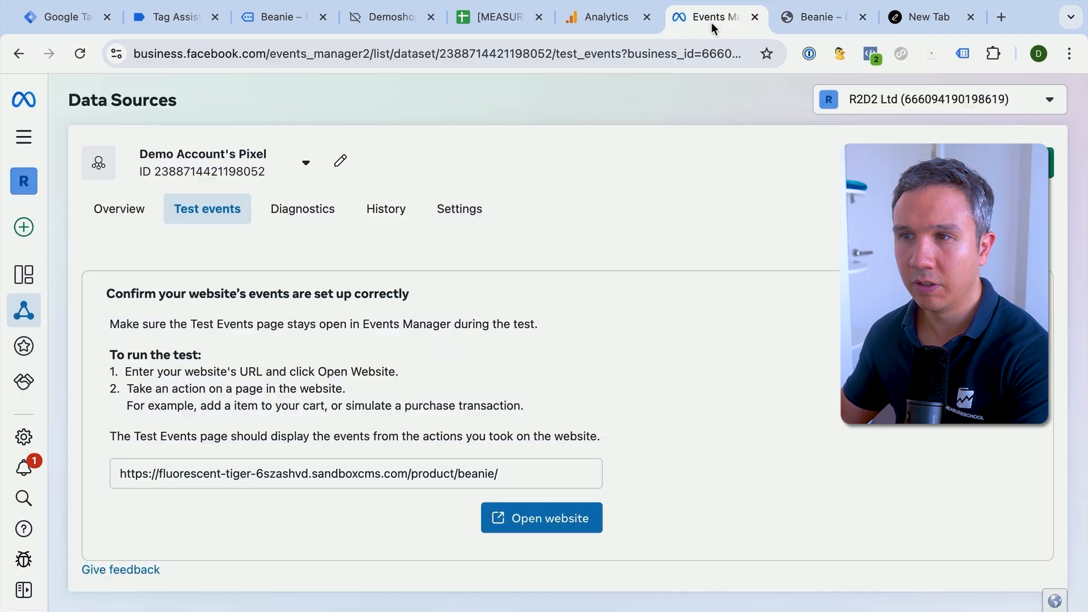
pyautogui.scroll(5, 608, 369)
# - Close the extra Beanie page and open the Tshirts category in the demo shop window connected to Tag Assistant
pyautogui.click(815, 26)
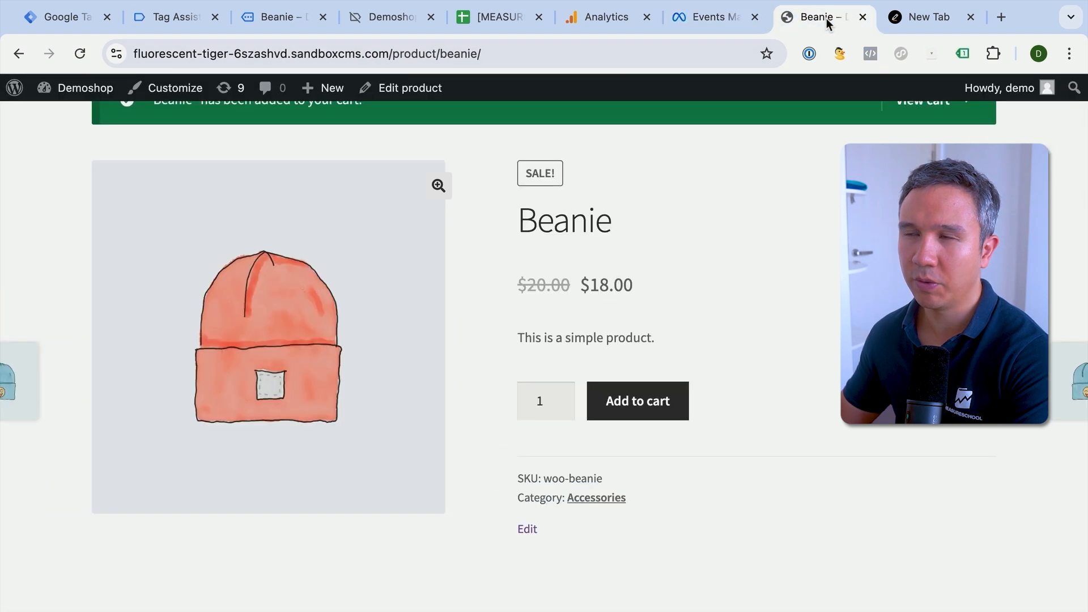
pyautogui.click(862, 17)
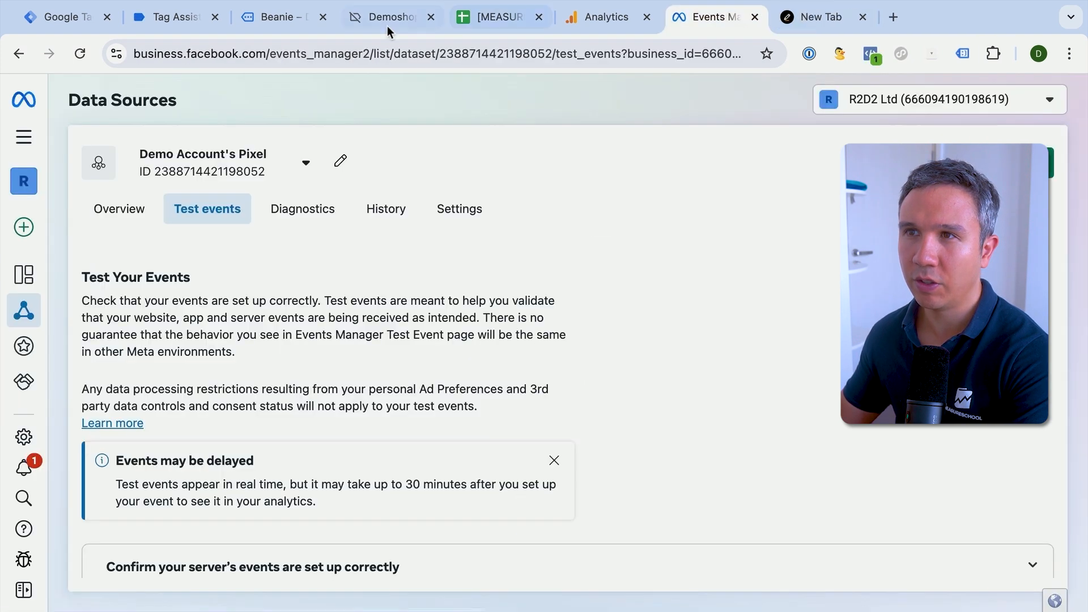
pyautogui.click(280, 22)
pyautogui.scroll(-6, 458, 301)
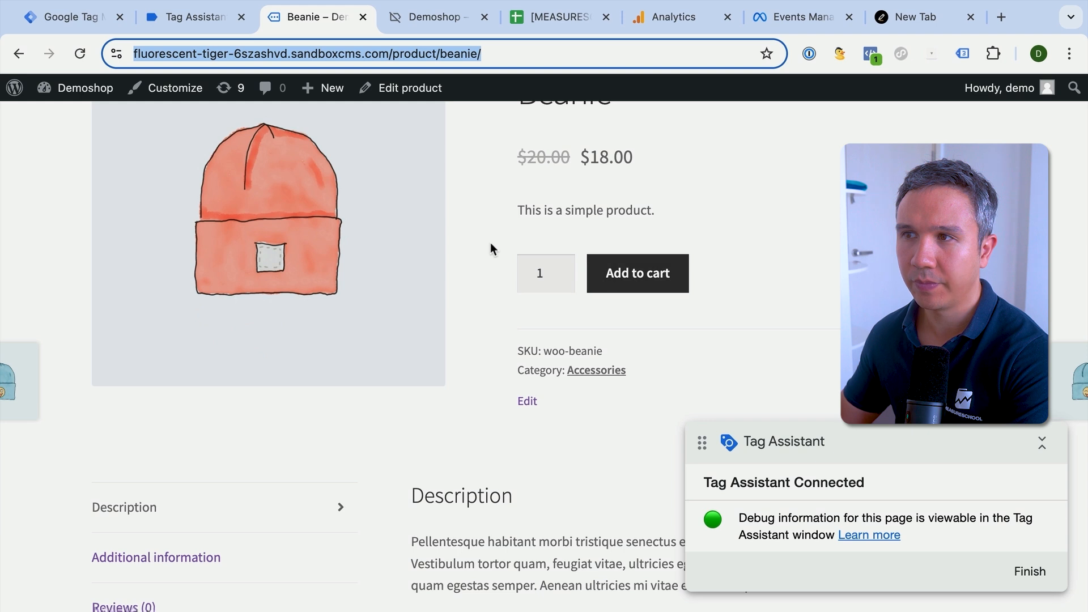
pyautogui.scroll(6, 491, 244)
pyautogui.click(306, 260)
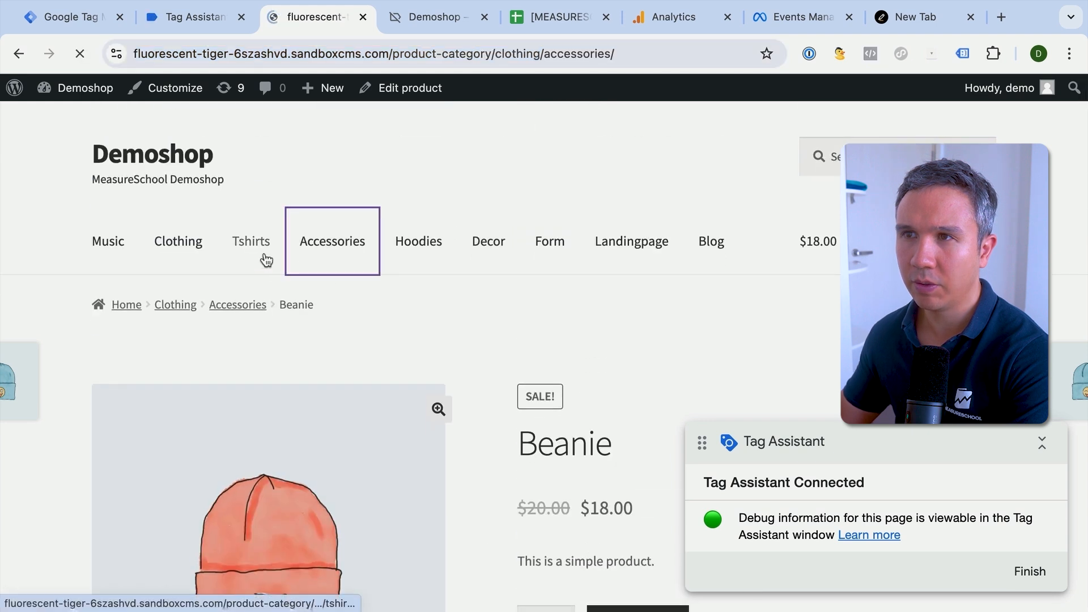
pyautogui.click(265, 260)
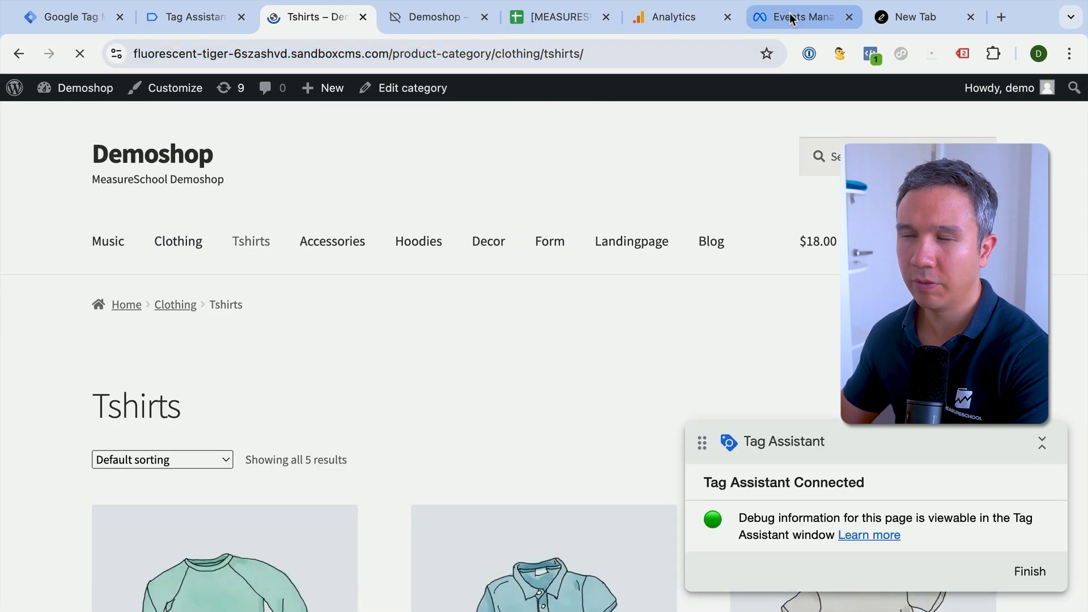
# - Inspect the URL and details of the PageView event in the pixel's test events in Meta Events Manager
pyautogui.click(799, 17)
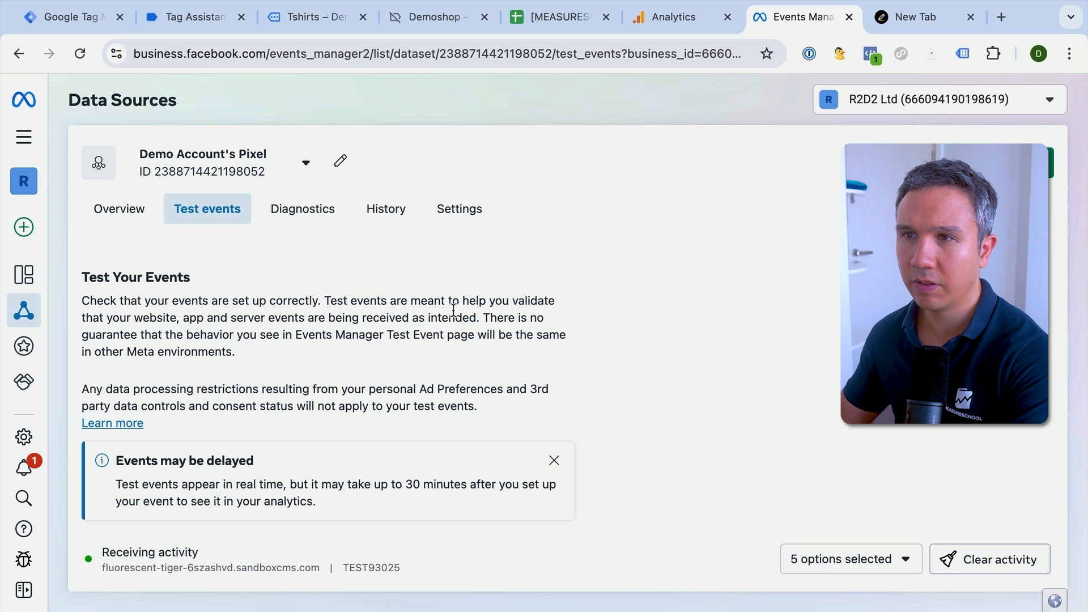
pyautogui.scroll(-3, 453, 311)
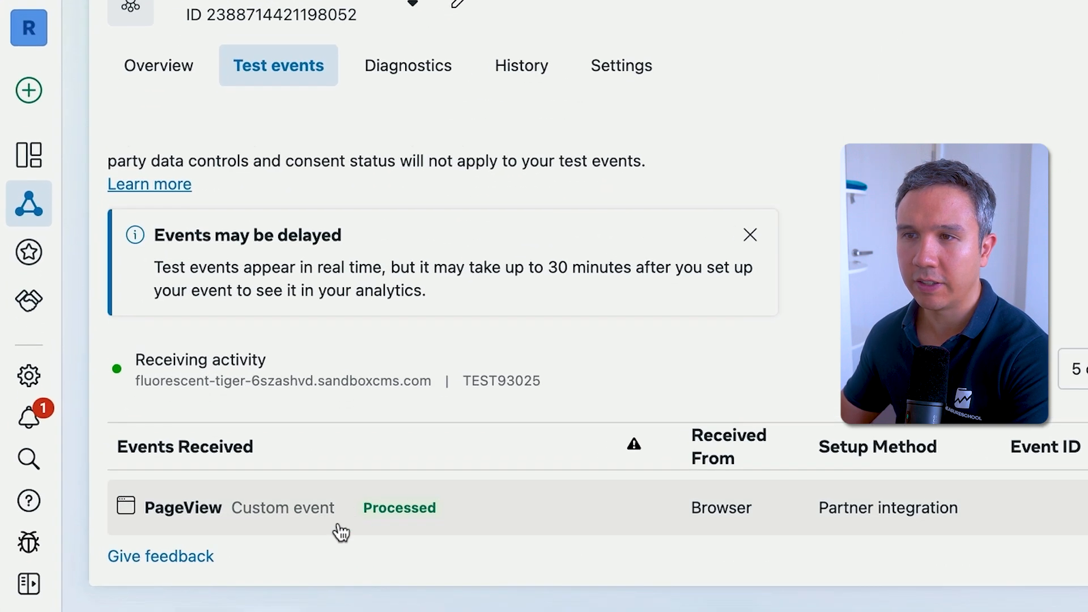
pyautogui.click(479, 513)
pyautogui.scroll(-2, 449, 493)
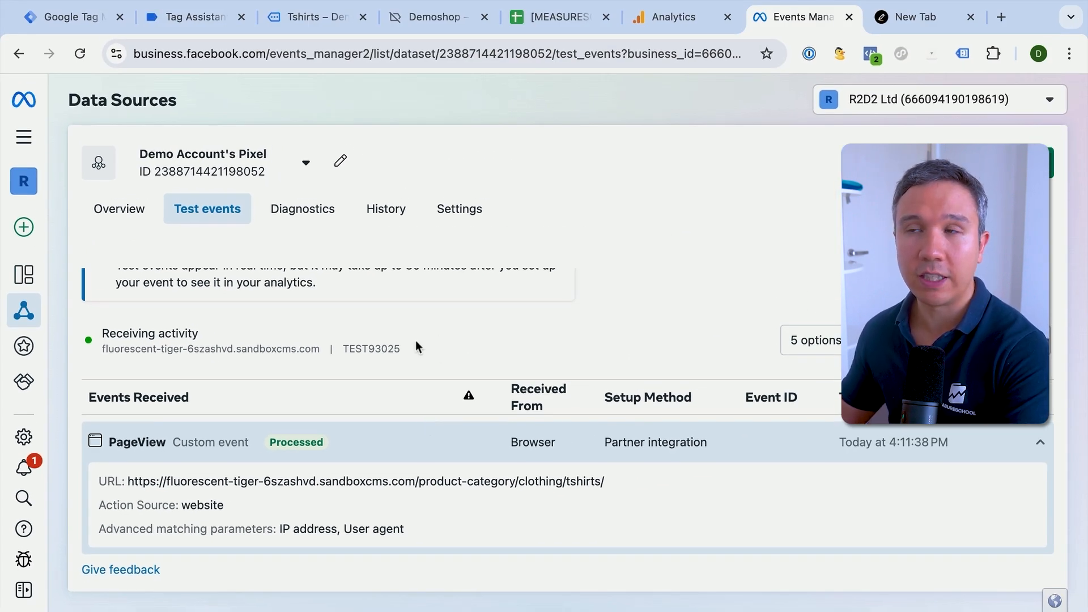
# - Start submitting the container changes in Google Tag Manager with the version name "Installed GA4 and Meta Base Pixel"
pyautogui.click(197, 25)
pyautogui.click(311, 24)
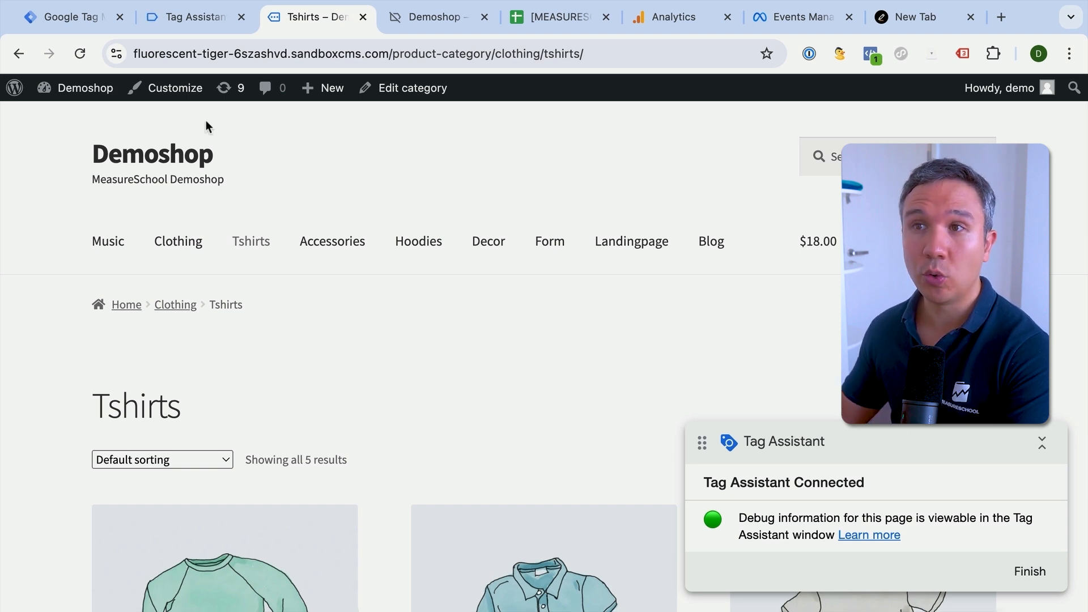
pyautogui.click(79, 20)
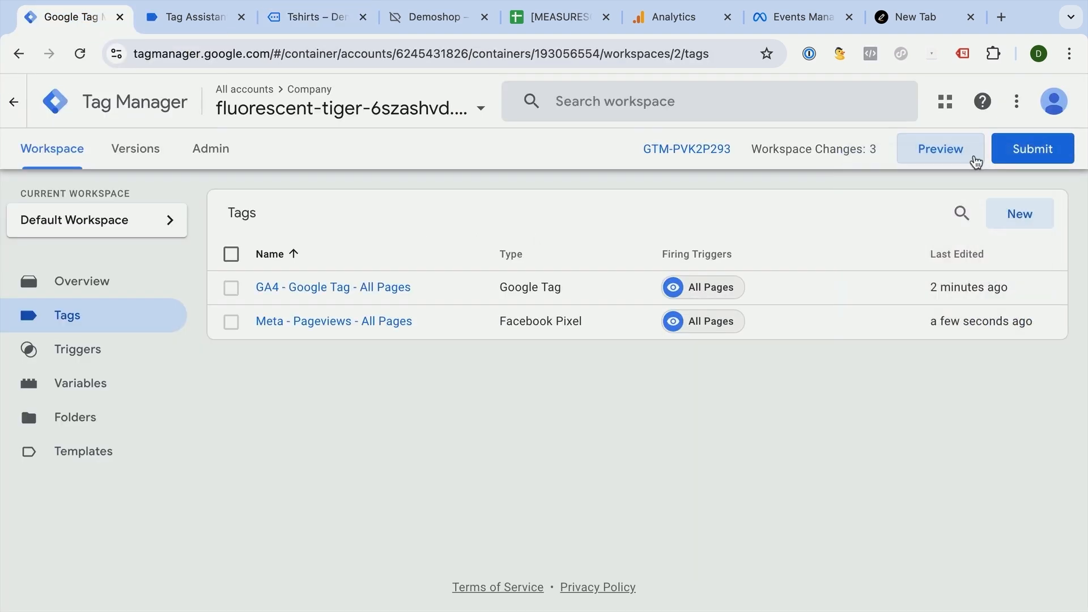
pyautogui.click(1017, 156)
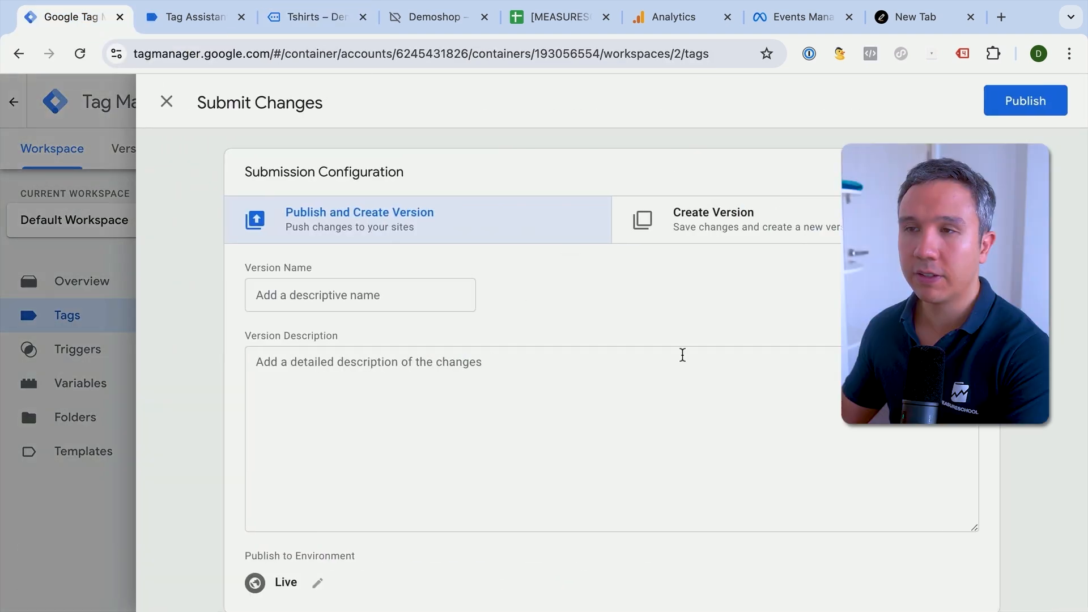
pyautogui.click(399, 301)
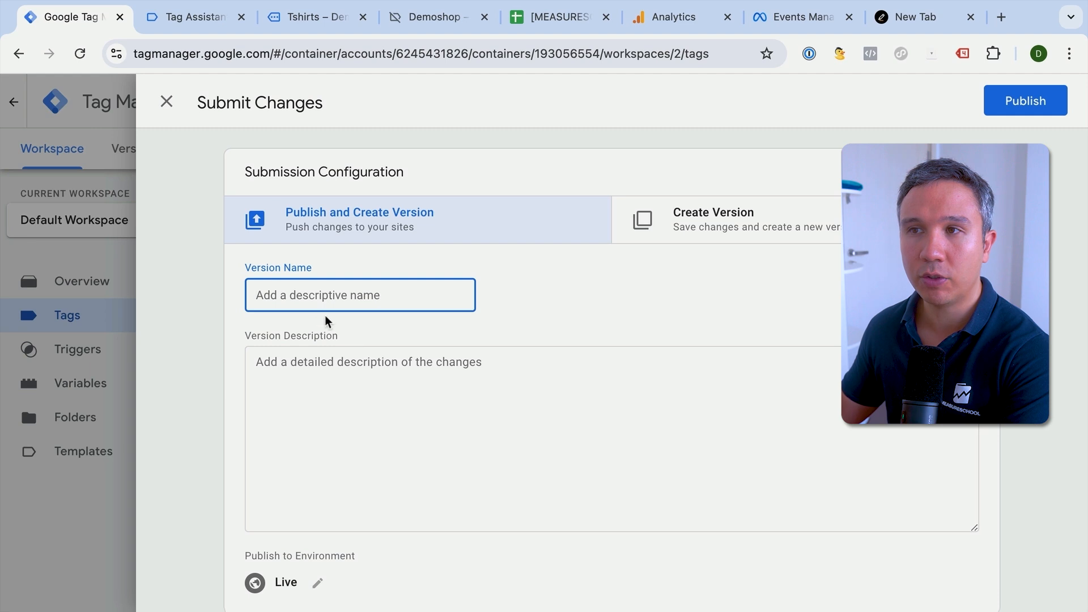
pyautogui.write('Installed GA4 and Meta Base Pixel')
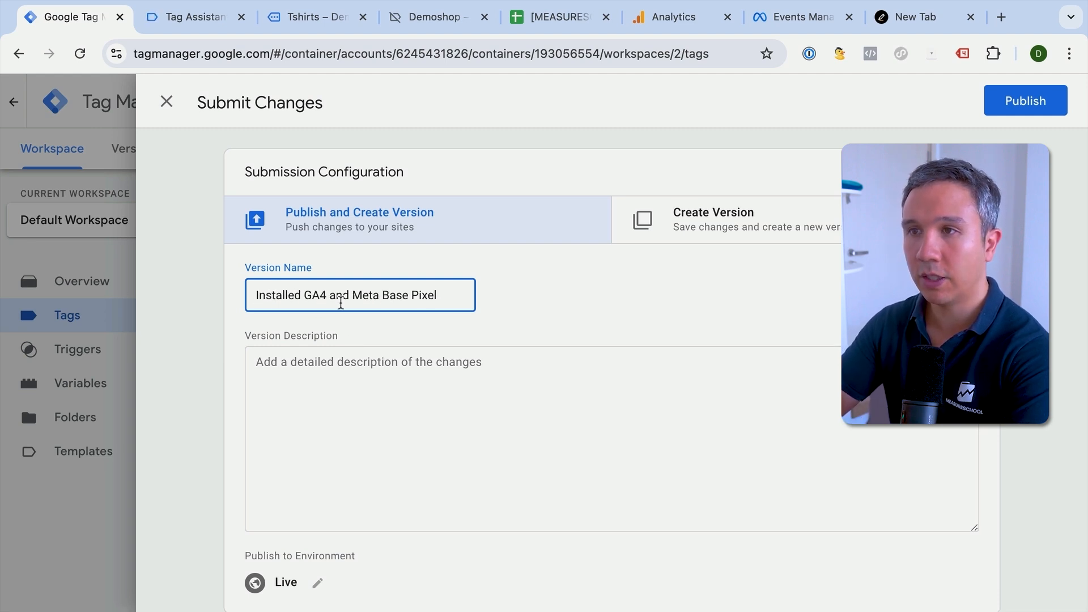
pyautogui.click(839, 276)
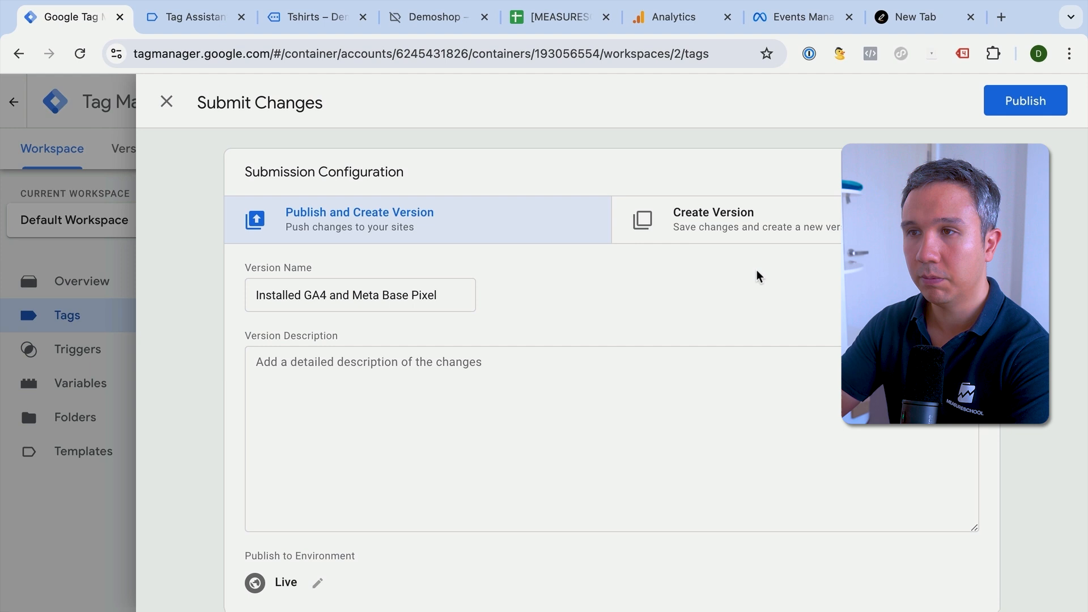
# - Consult the tag plan spreadsheet, then publish the container version to the Live environment and close its version summary
pyautogui.click(541, 29)
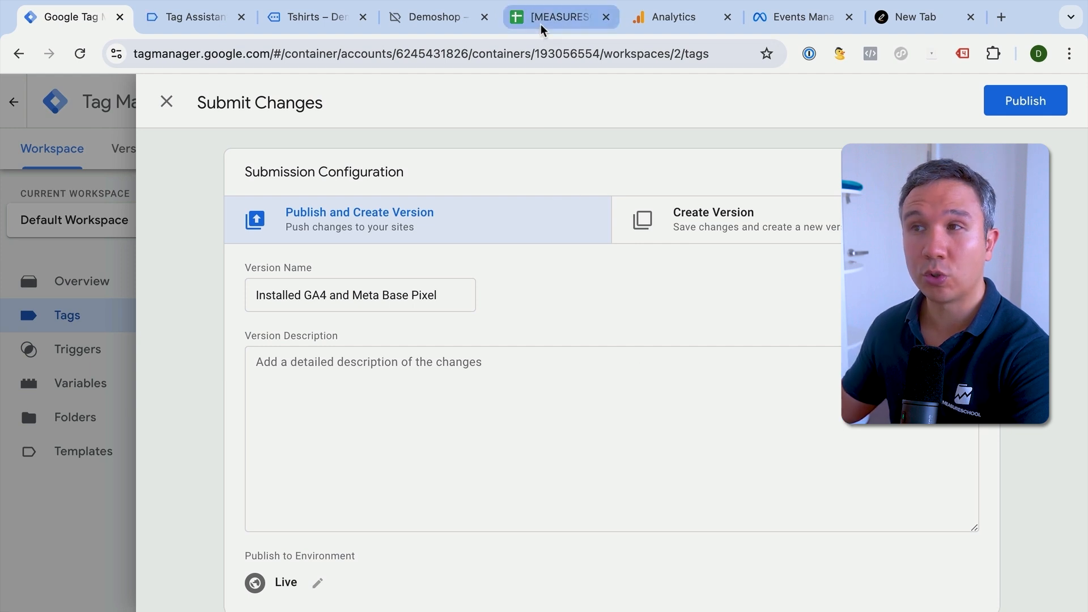
pyautogui.click(71, 17)
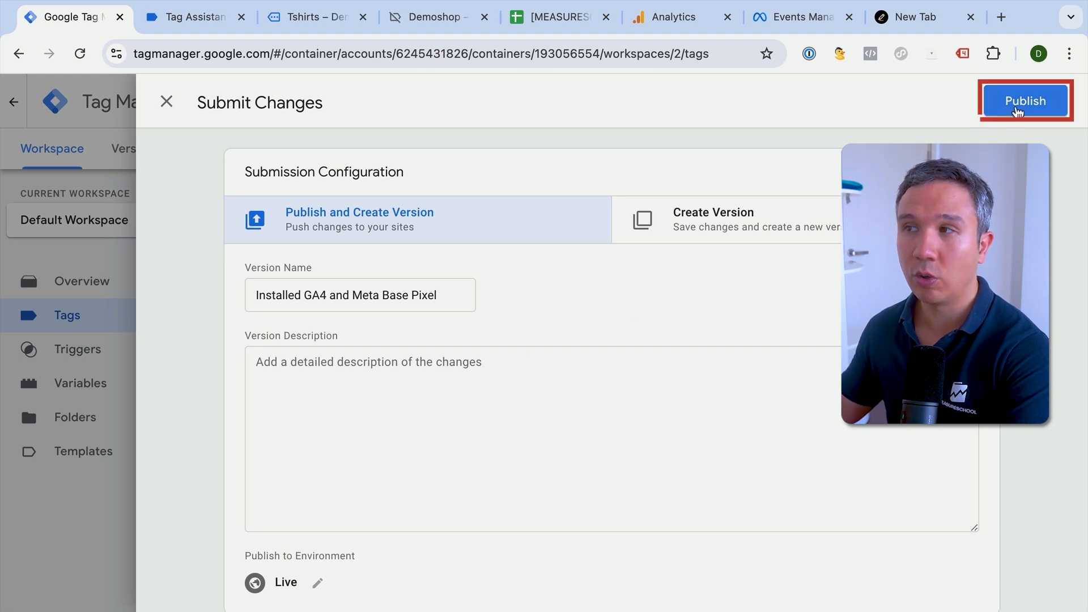
pyautogui.click(1017, 103)
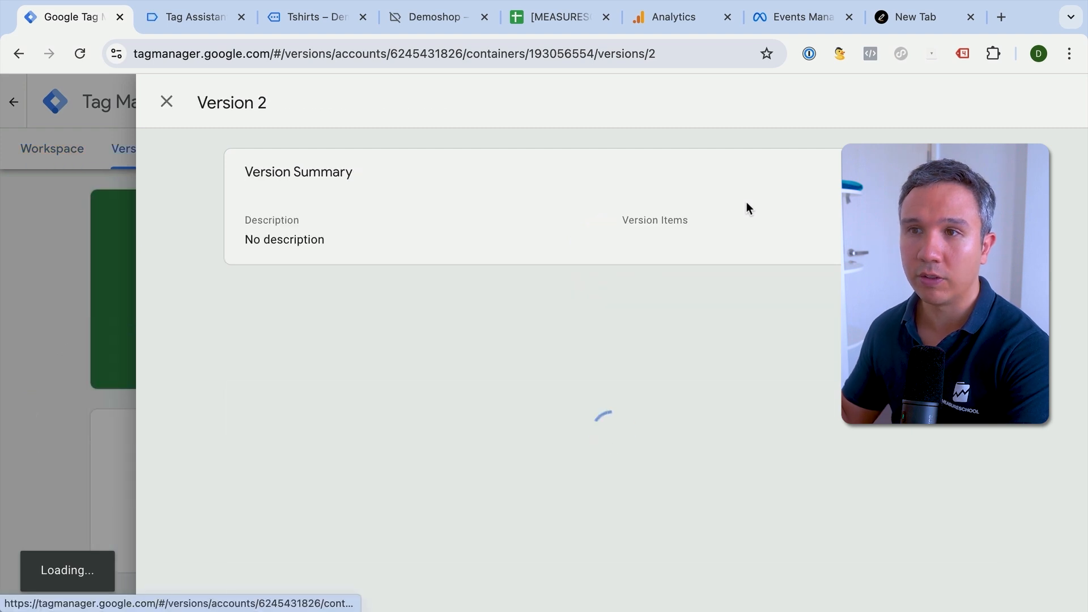
pyautogui.click(166, 104)
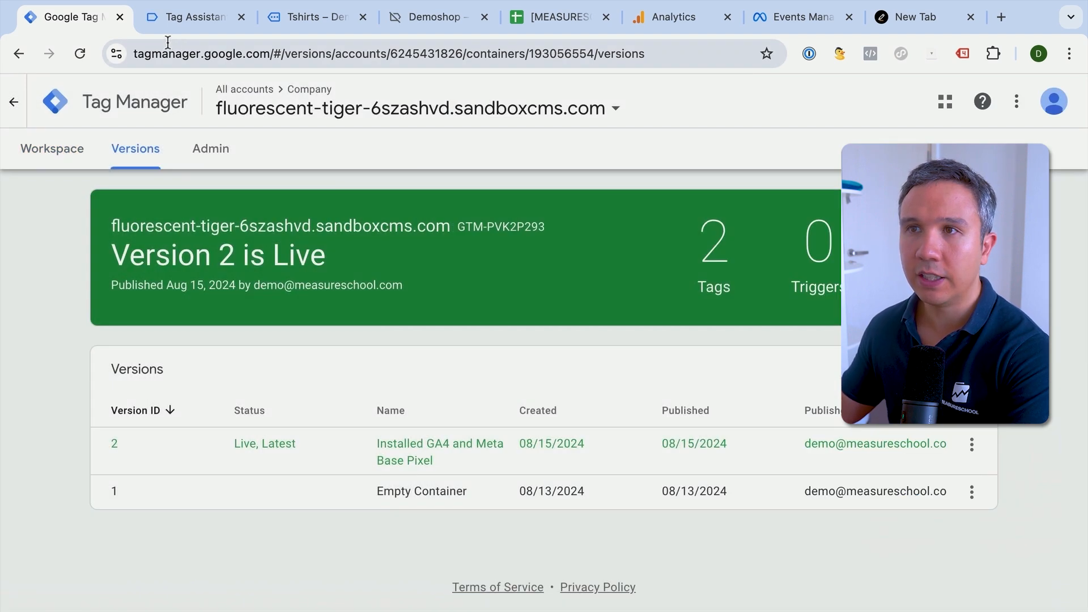
# - Close Tag Assistant and finish its debug session on the demo shop
pyautogui.click(188, 19)
pyautogui.click(241, 18)
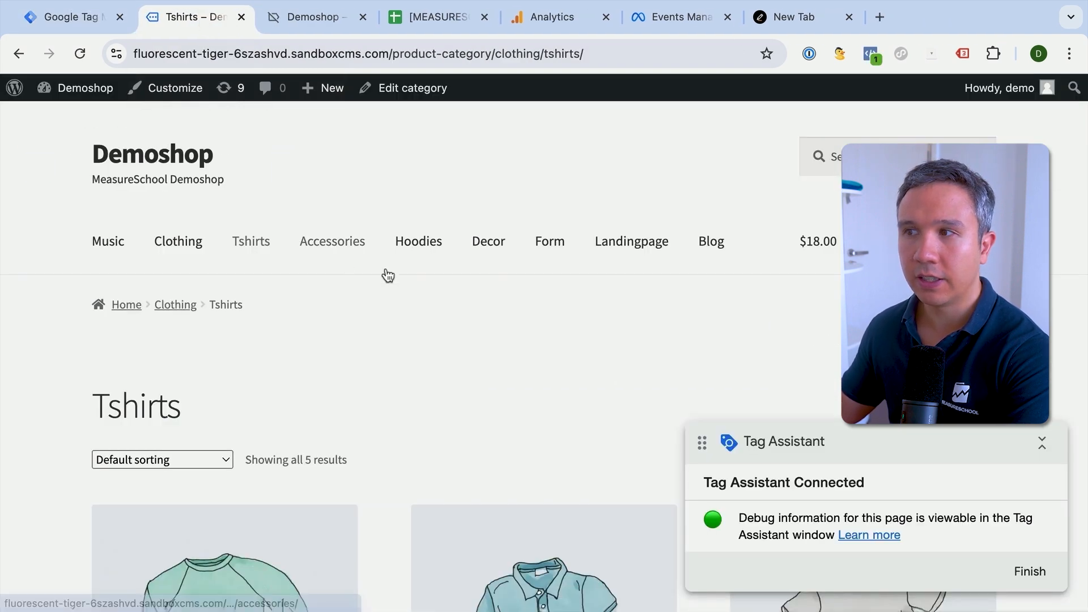
pyautogui.click(1028, 571)
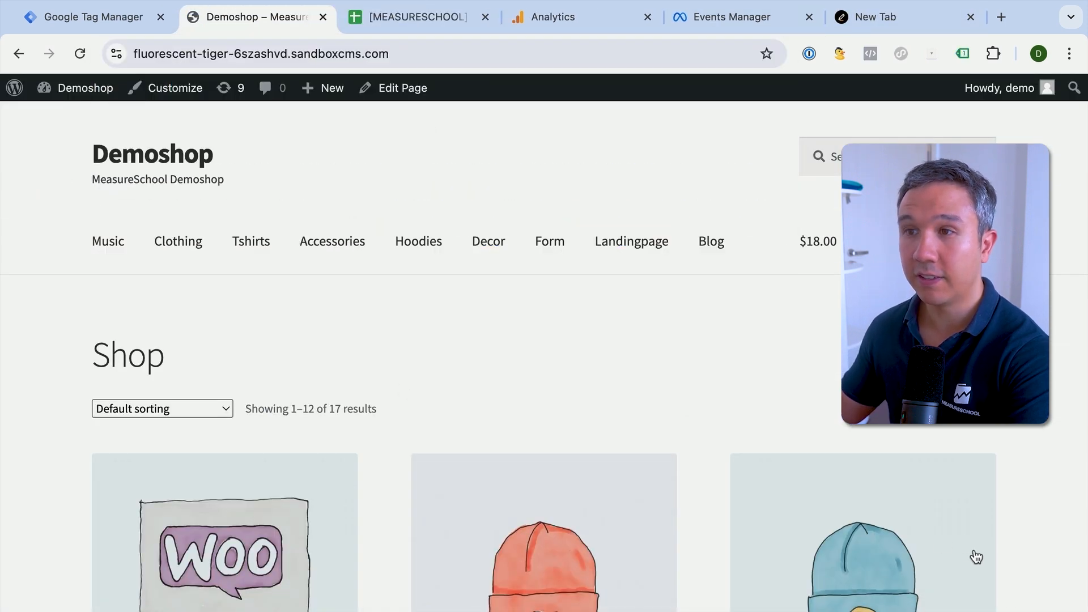
# - Open the Album product page from the demo shop's product overview
pyautogui.scroll(-5, 762, 406)
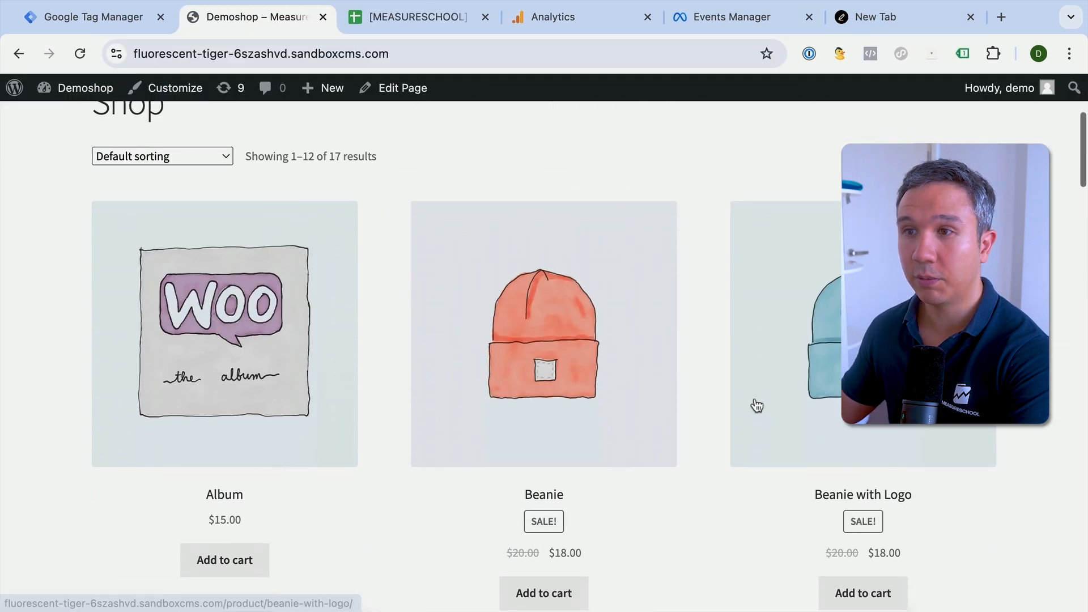
pyautogui.click(247, 374)
pyautogui.scroll(-4, 794, 354)
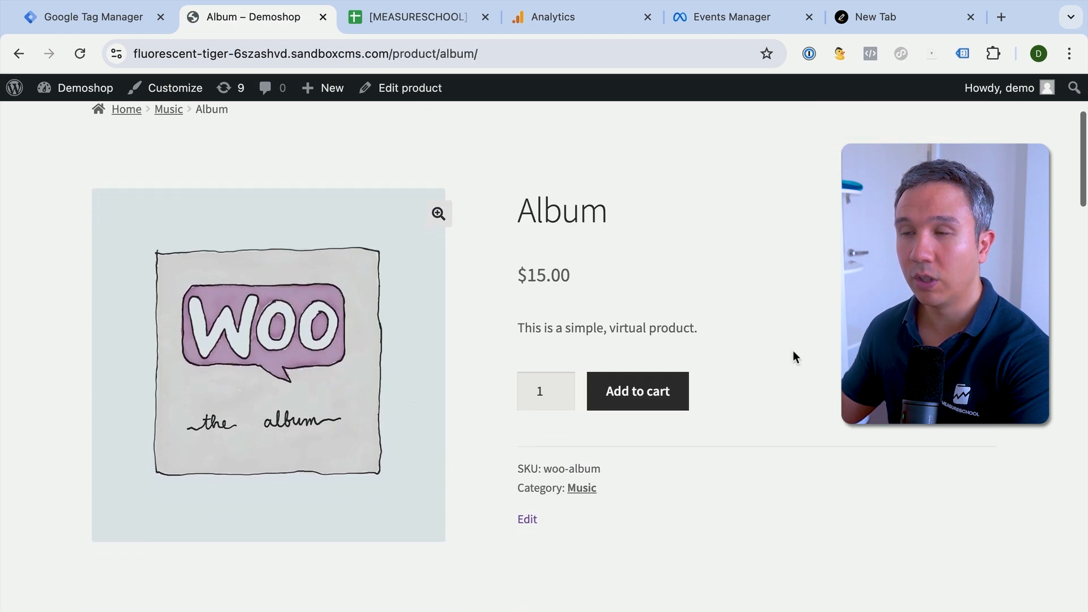
# - Review Meta's test events, the Google Analytics reports snapshot and the container's version list, and return to the Album page
pyautogui.click(756, 25)
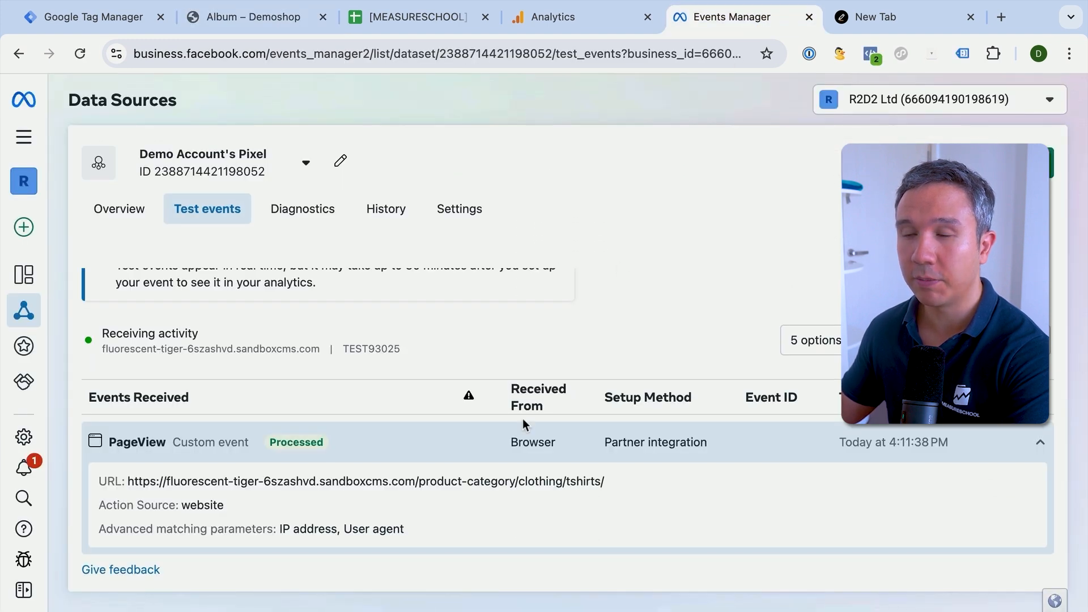
pyautogui.click(578, 22)
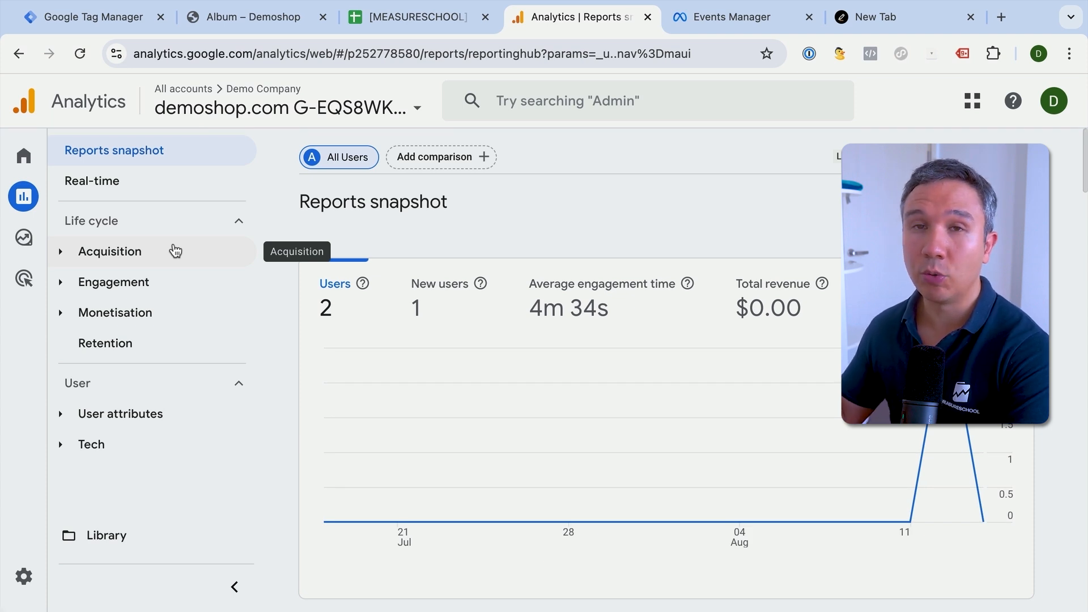
pyautogui.click(100, 24)
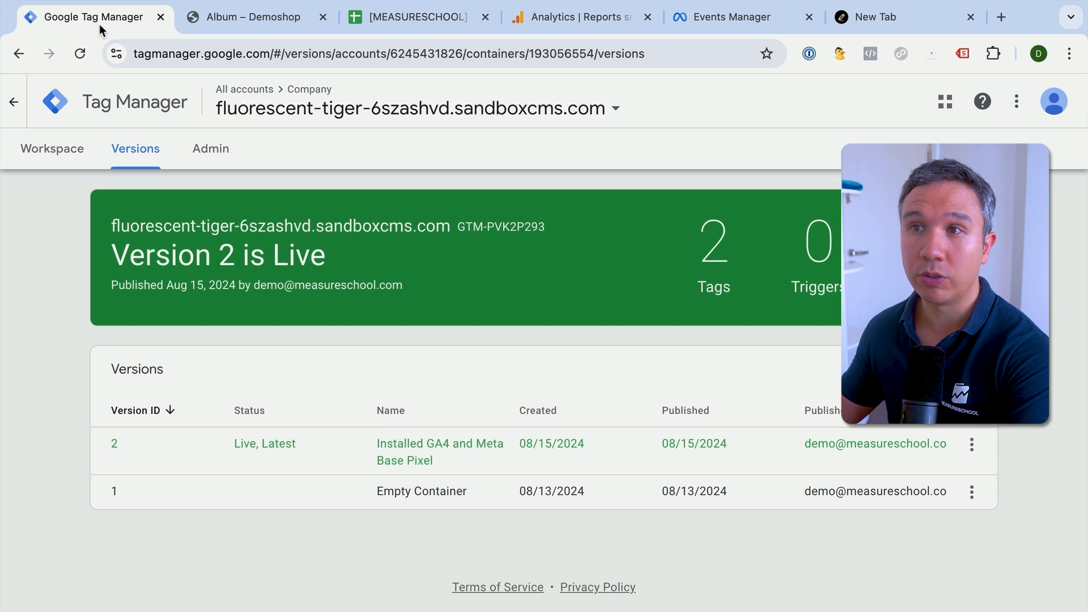
pyautogui.click(207, 25)
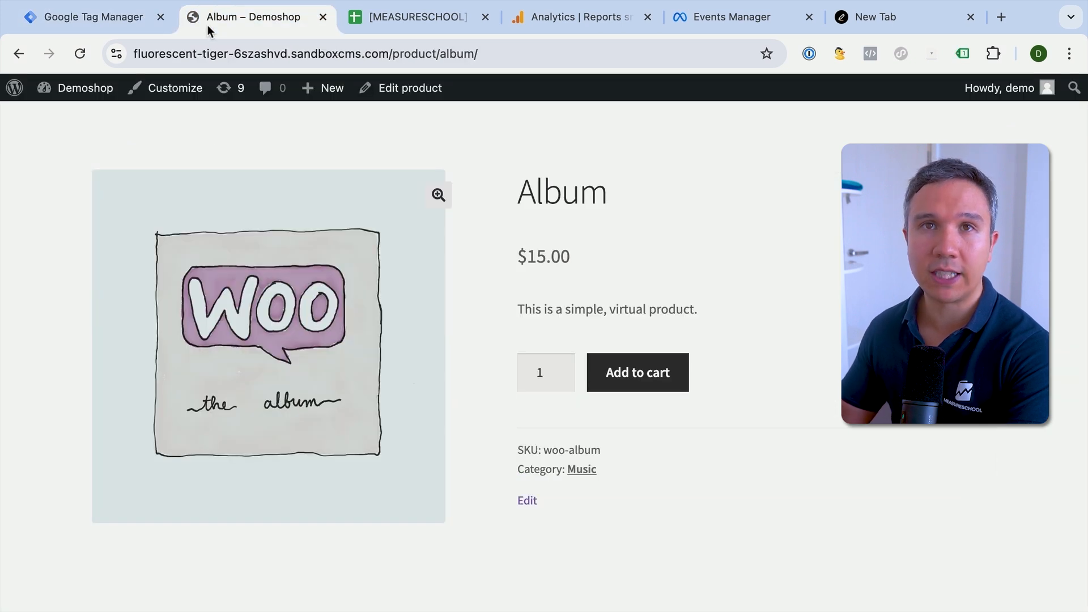